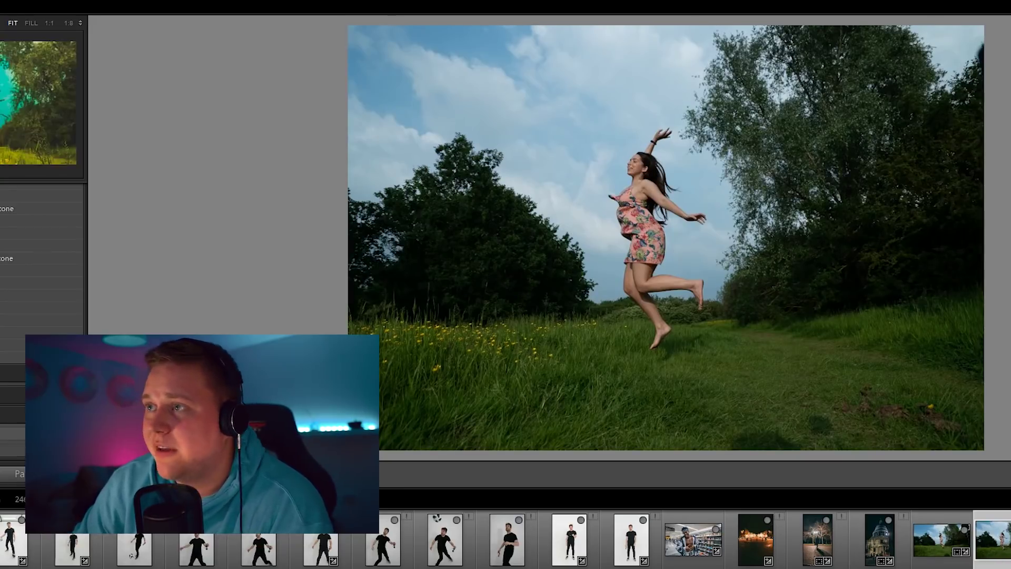
Compare the meadow background photo before and after editing, and open the photo of the jumping woman in Photoshop.
key("Right")
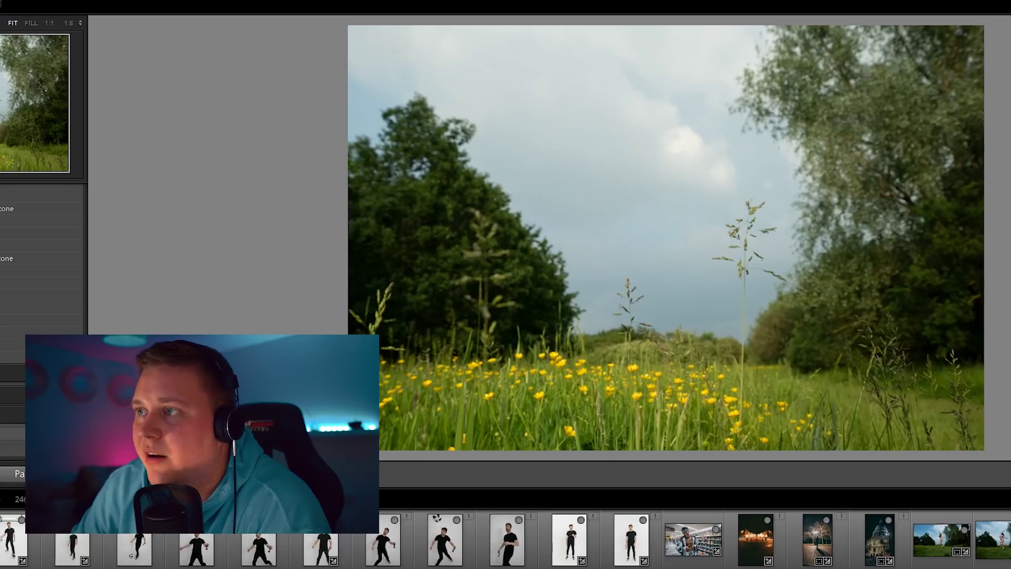
key("backslash")
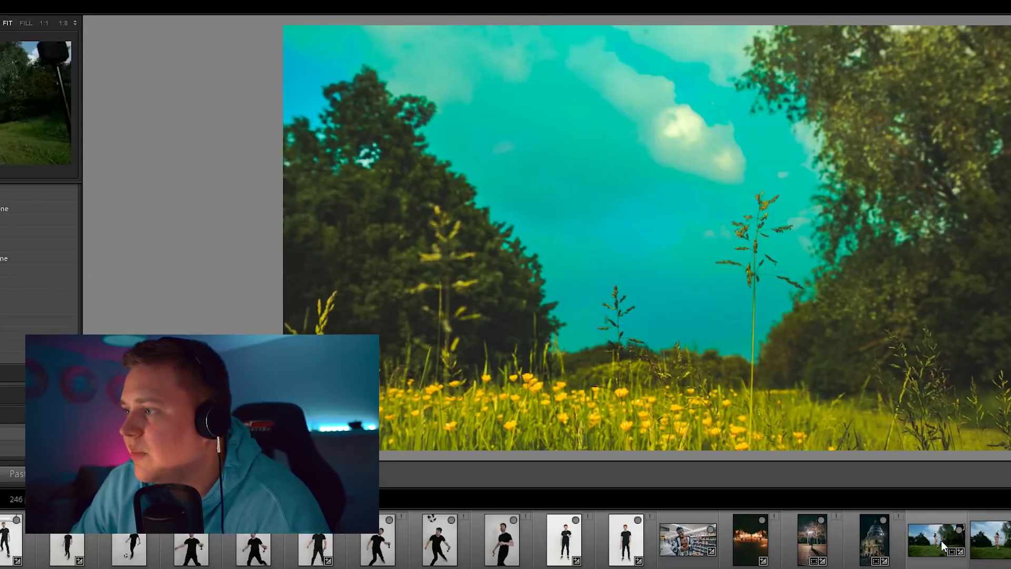
left_click(989, 549)
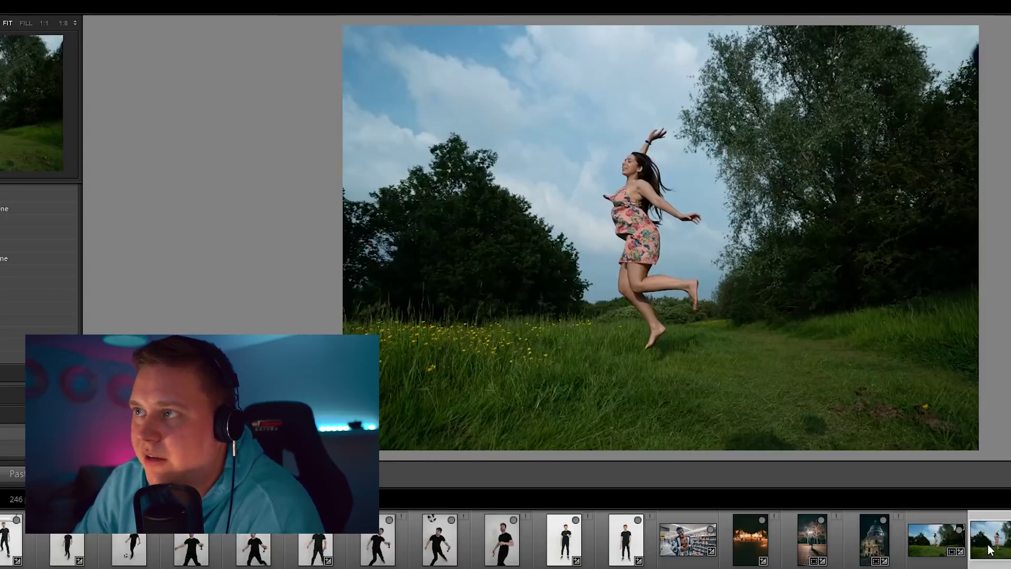
right_click(989, 549)
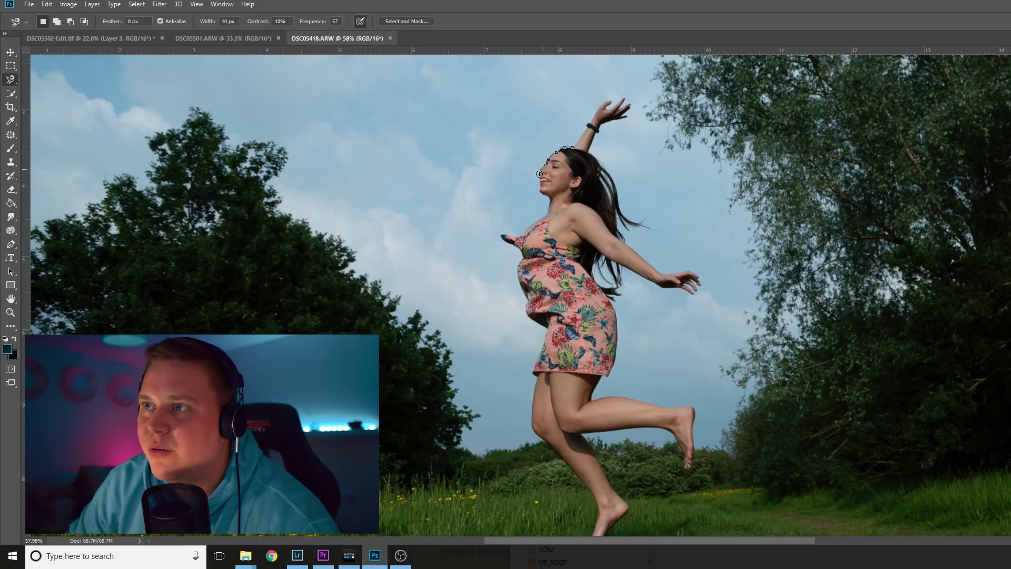
Outline a patch of sky between the woman's face and raised arm with the Magnetic Lasso, delete it and deselect.
mouse_move(524, 229)
left_mouse_down()
mouse_move(457, 190)
mouse_move(443, 113)
mouse_move(563, 89)
mouse_move(575, 107)
left_mouse_up()
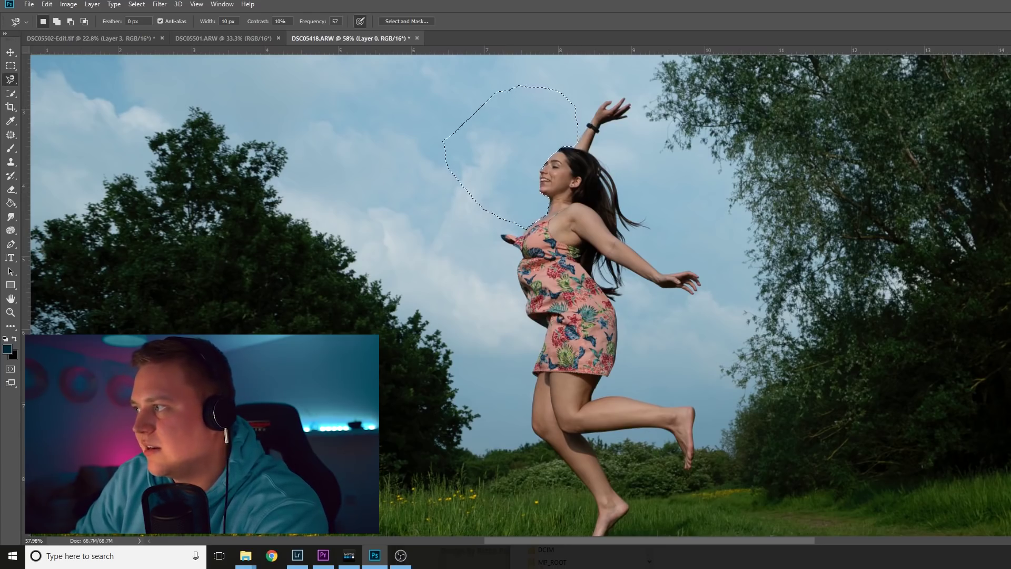
key("Delete")
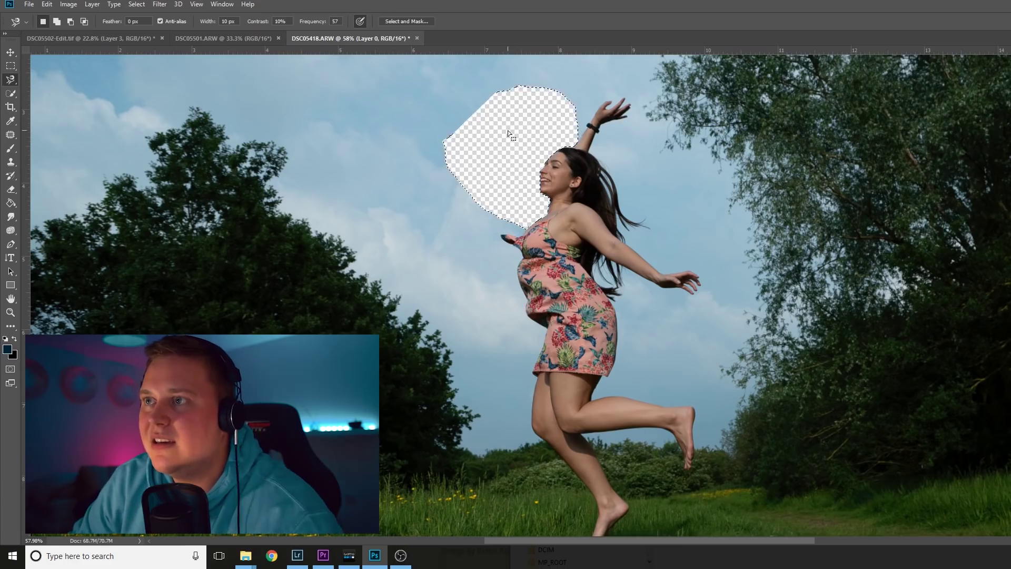
left_click(572, 148)
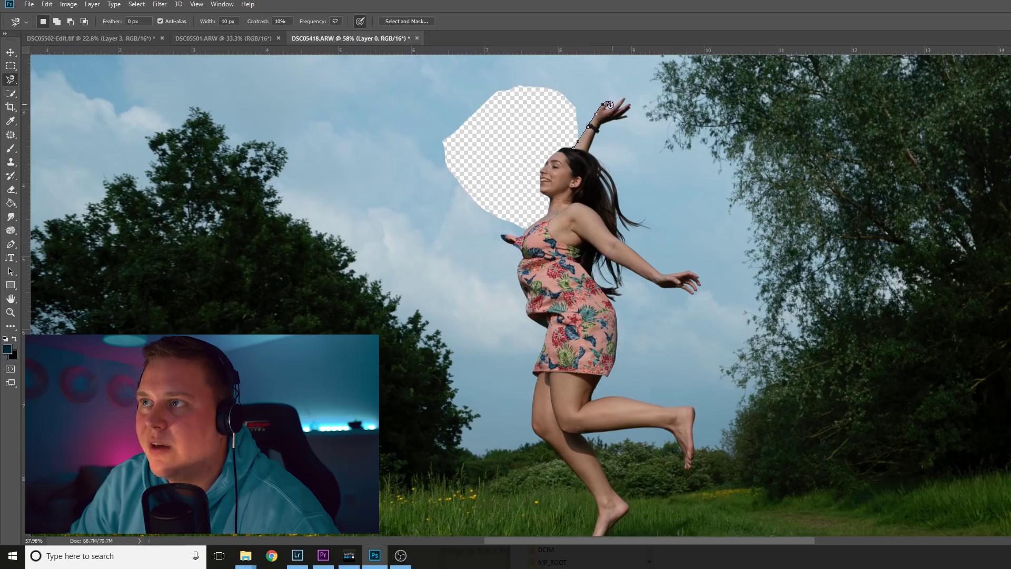
Outline the sky around the fingertips of the woman's raised hand with the Magnetic Lasso and delete it.
scroll(611, 110, "up", 5)
scroll(638, 114, "up", 3)
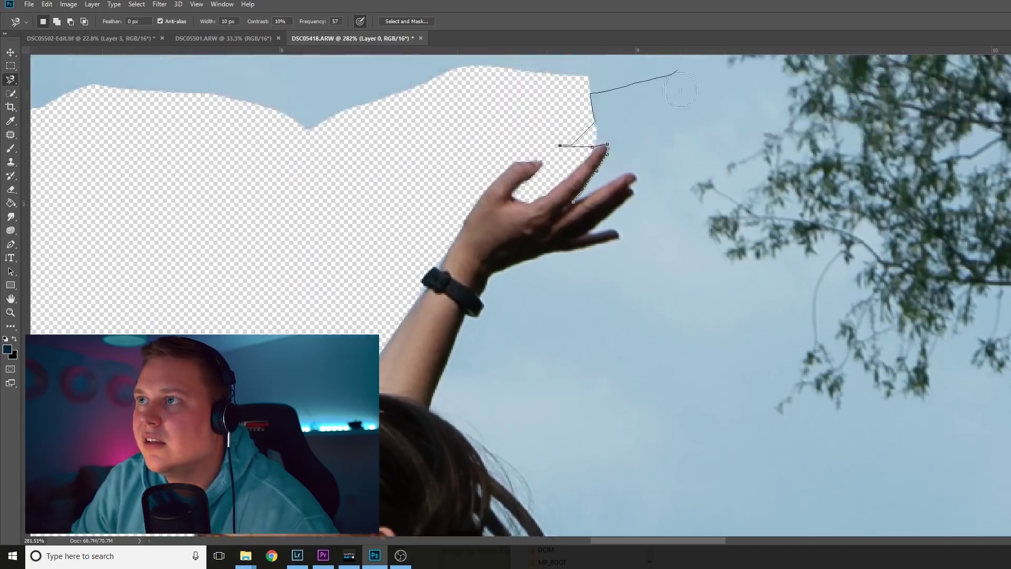
scroll(606, 58, "up", 3)
left_click(559, 146)
key("Delete")
scroll(603, 180, "down", 12)
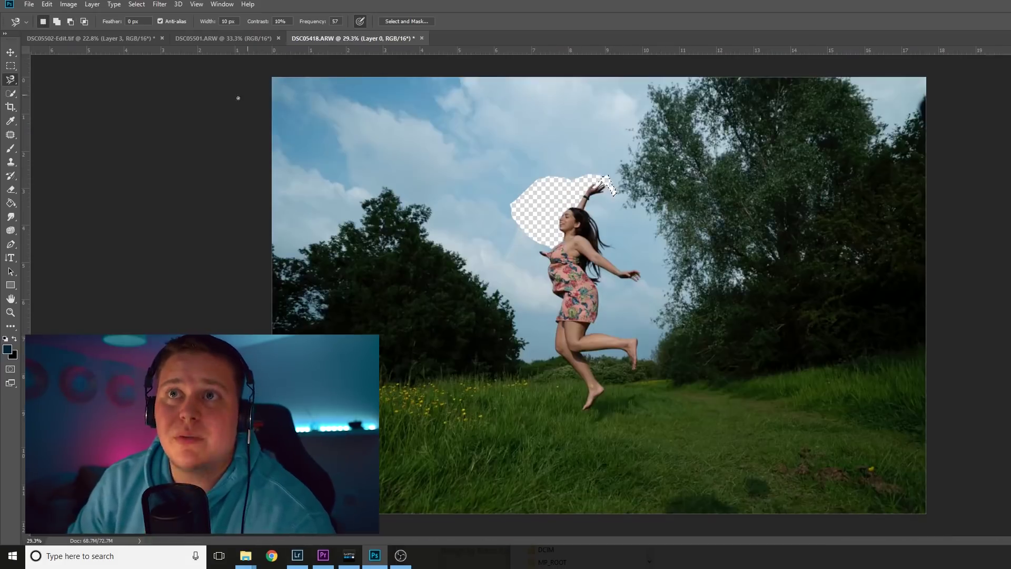
Move the cut-out woman slightly lower in the DSC05502-Edit.tif document.
left_click(112, 36)
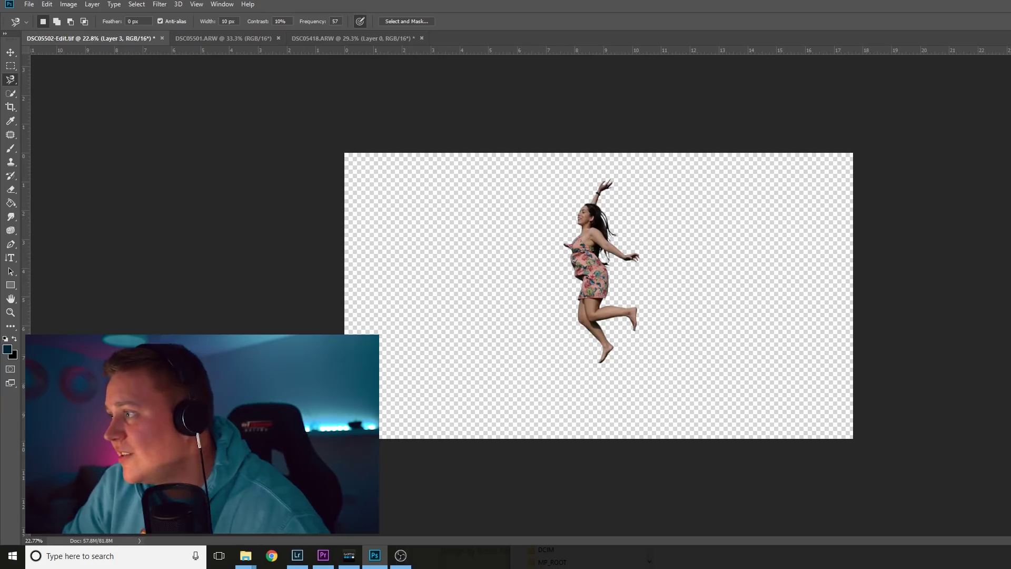
left_click(11, 52)
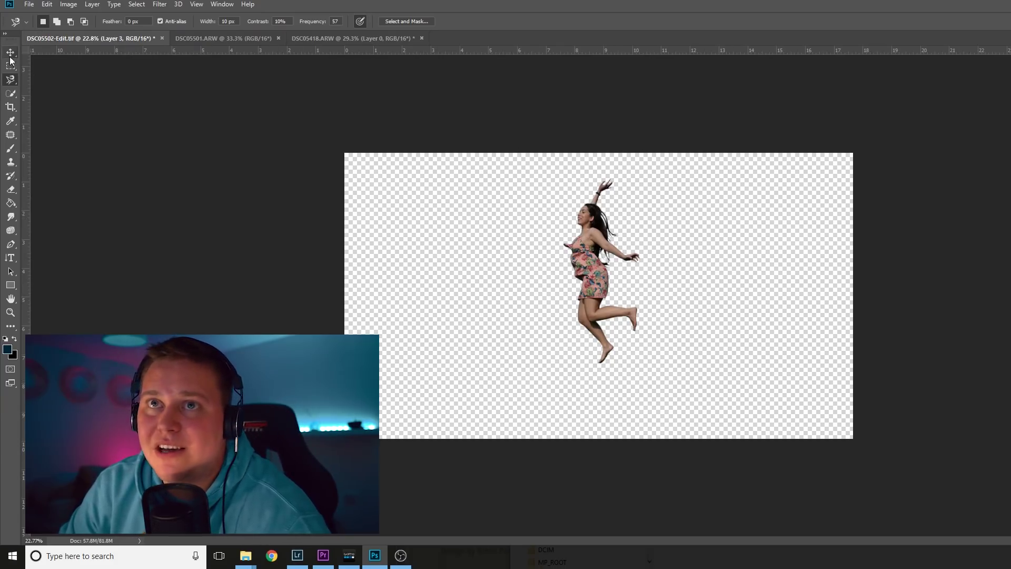
mouse_move(606, 269)
left_mouse_down()
mouse_move(616, 281)
mouse_move(519, 280)
mouse_move(640, 287)
mouse_move(606, 280)
left_mouse_up()
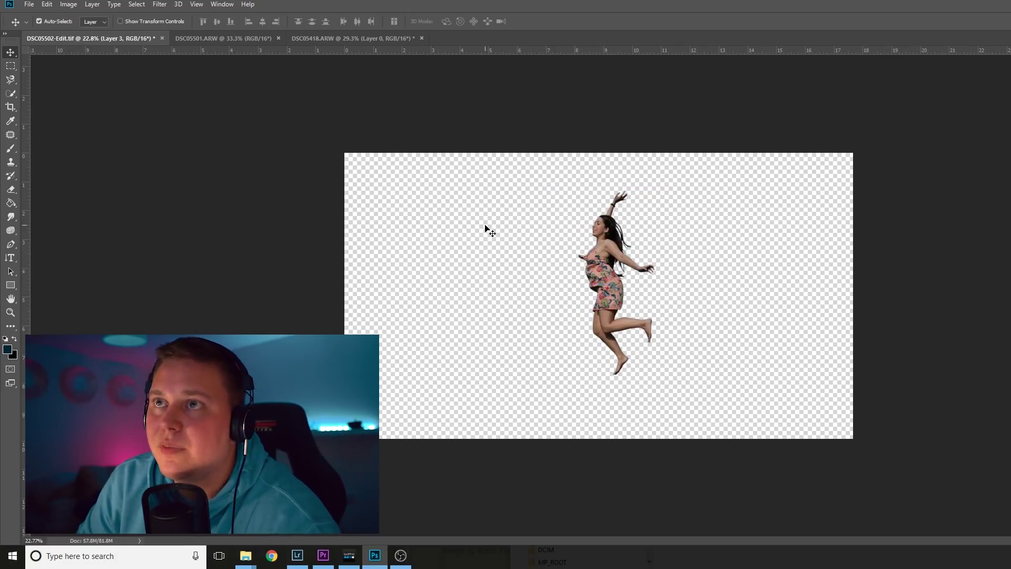
Paste the cut-out woman into the DSC05501.ARW meadow document as a new layer.
left_click(368, 40)
left_click(220, 39)
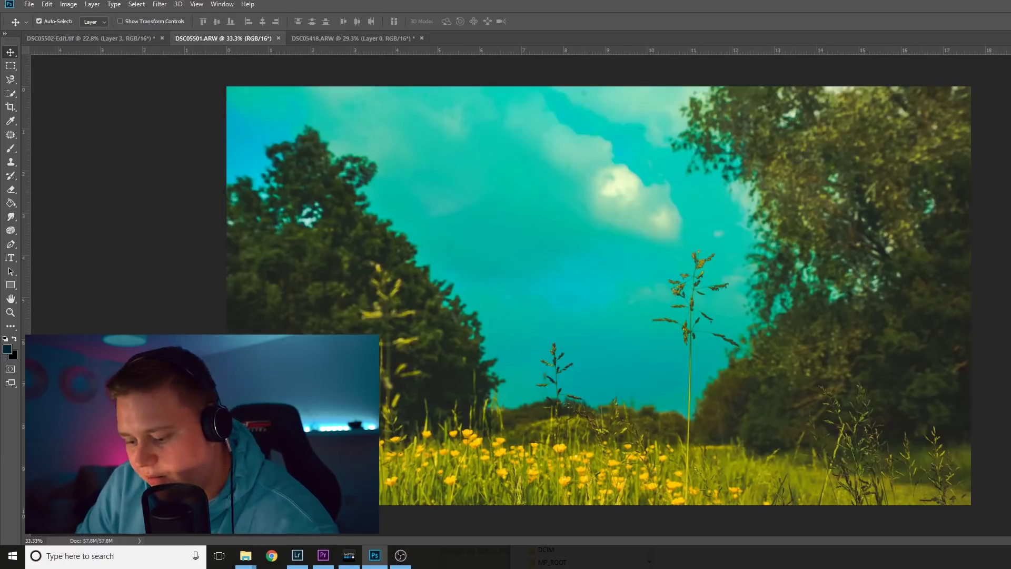
key("ctrl+v")
Scale the pasted woman to about 141%, rotate her about 78° so she lies floating, and place her in the sky.
key("ctrl+t")
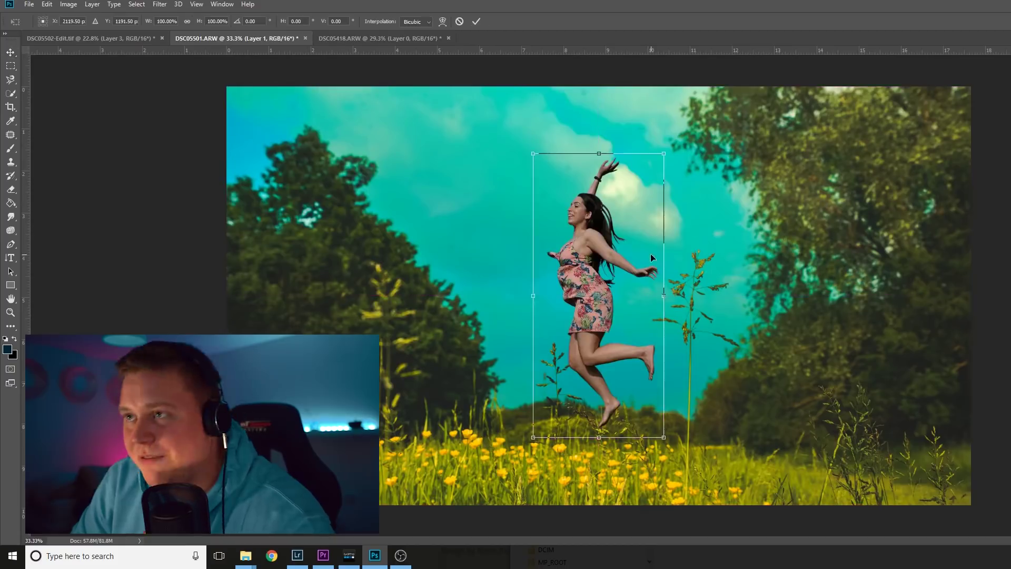
left_click_drag(716, 159, 797, 368)
left_click_drag(714, 187, 826, 126)
left_click_drag(744, 235, 684, 231)
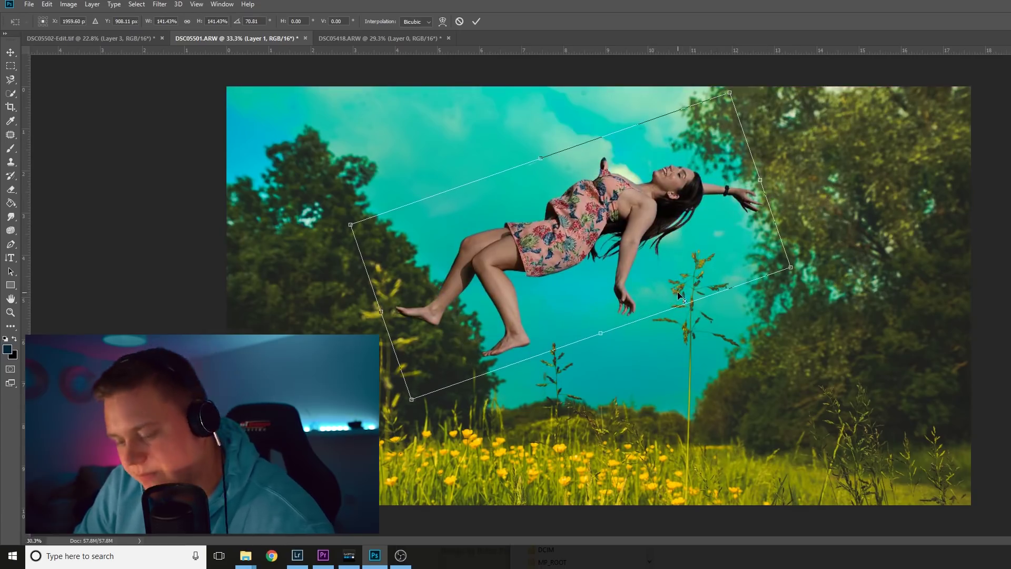
scroll(599, 295, "down", 3)
left_click_drag(723, 240, 725, 258)
left_click_drag(611, 264, 615, 263)
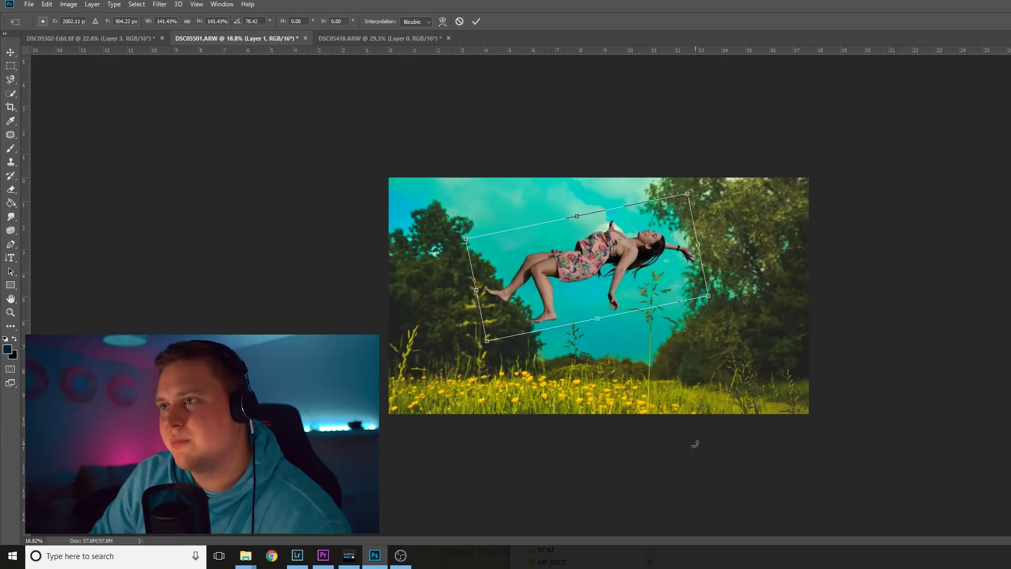
key("Return")
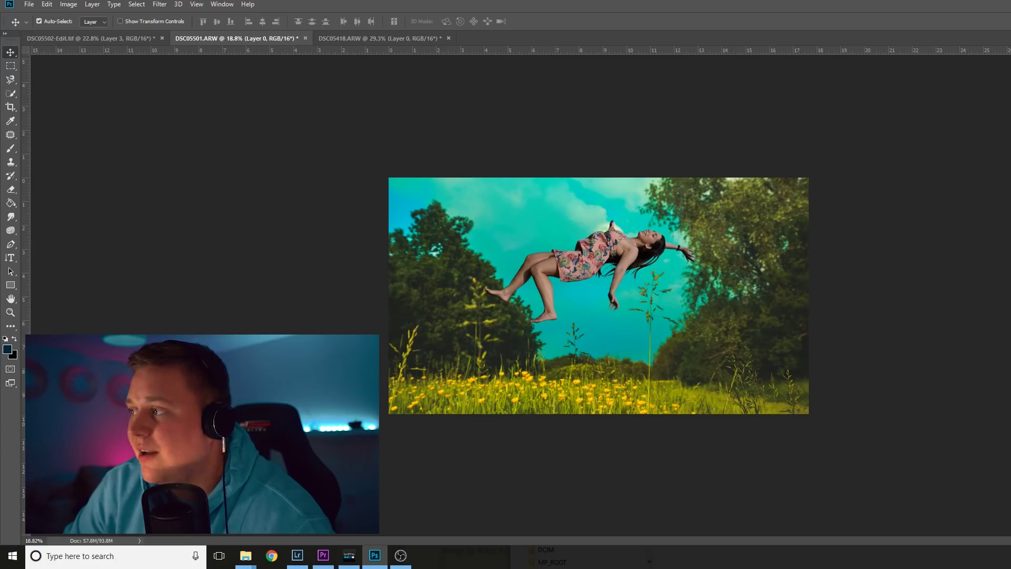
Toggle the visibility of the meadow and woman layers to view each one alone and both together.
key("ctrl+comma")
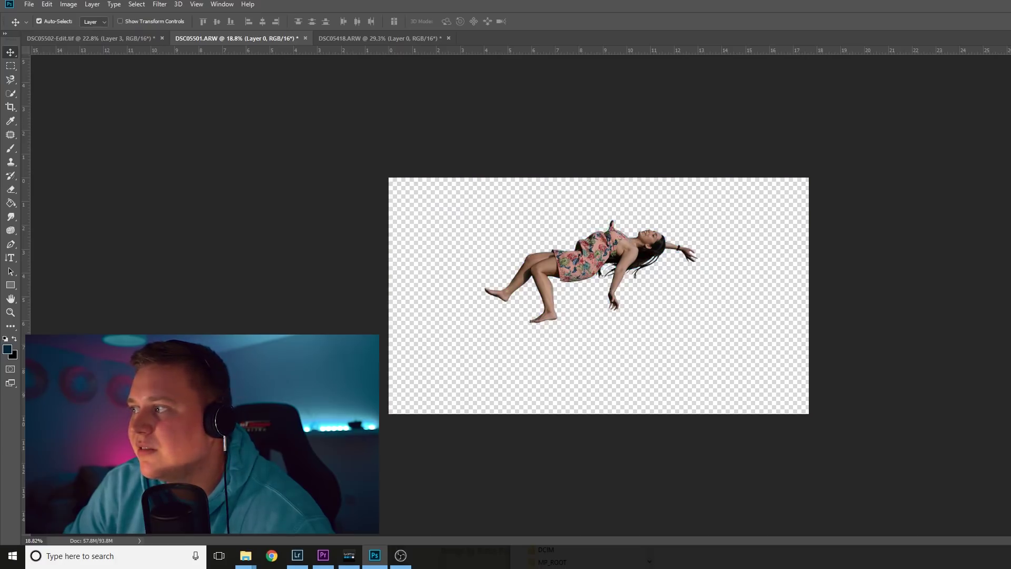
key("ctrl+comma")
key("ctrl+comma")
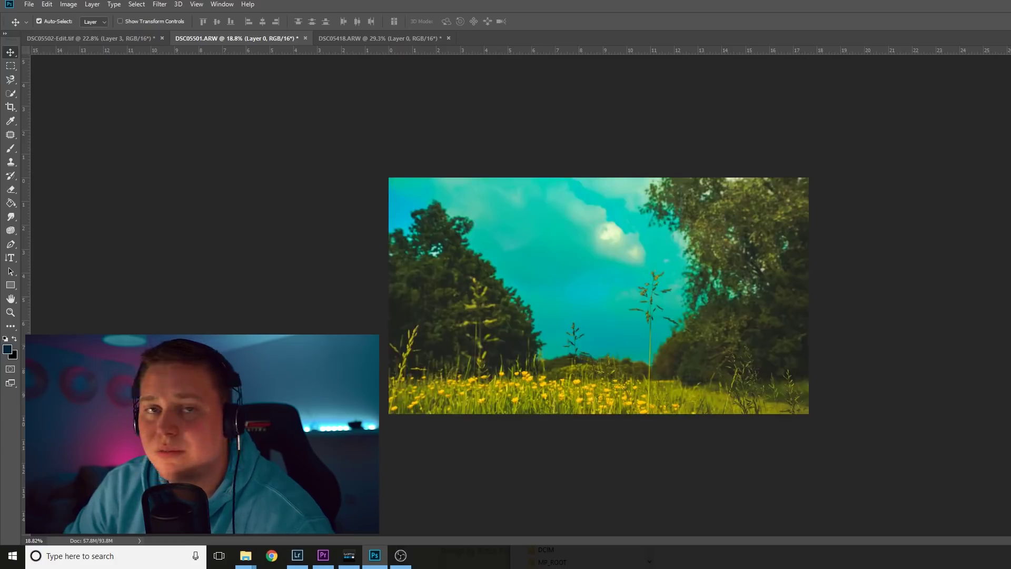
key("ctrl+comma")
key("ctrl+comma")
key("ctrl+comma")
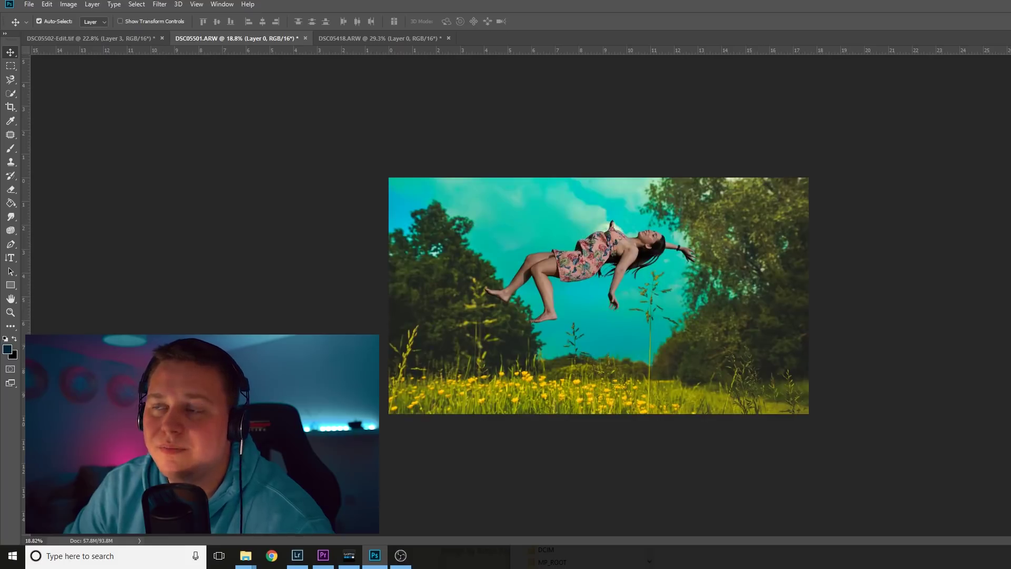
Remove the tall grass stalk's head and stem from the meadow sky with the Patch tool, using clean surrounding areas.
left_click_drag(725, 258, 658, 290)
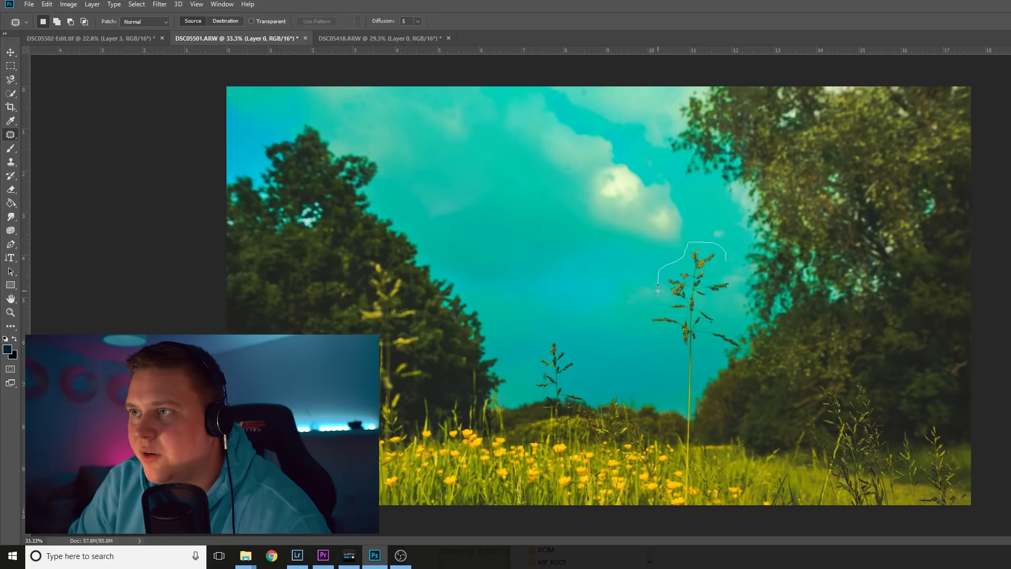
left_click_drag(654, 332, 668, 349)
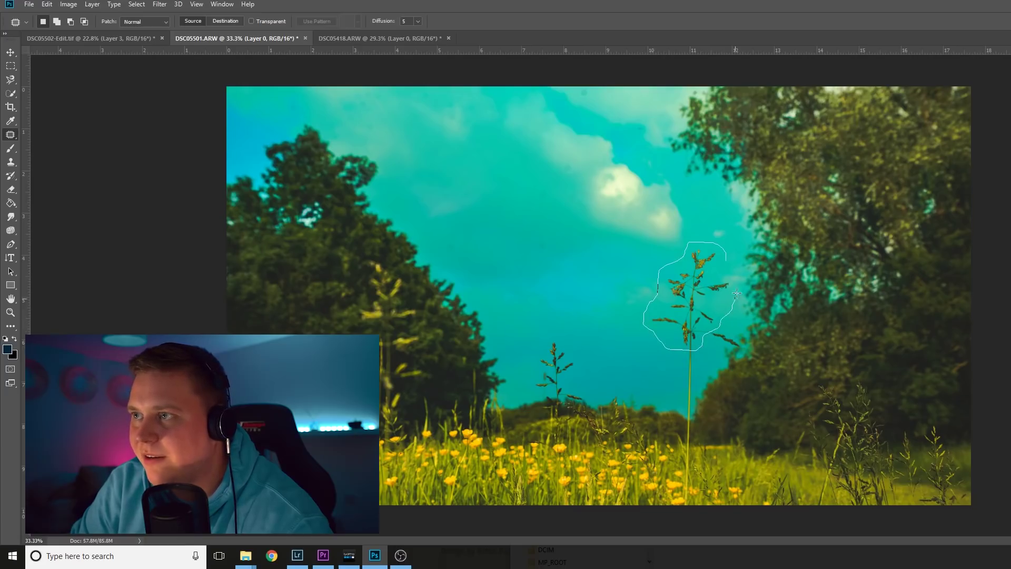
left_click_drag(726, 257, 568, 270)
key("ctrl+d")
mouse_move(740, 346)
left_mouse_down()
mouse_move(698, 341)
mouse_move(689, 449)
left_mouse_up()
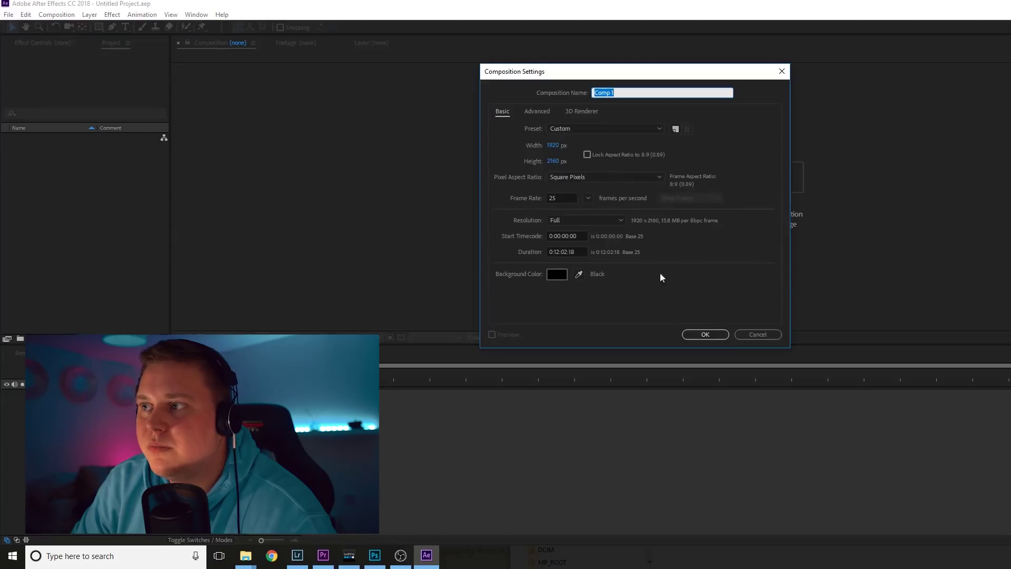
Create a new composition in After Effects.
left_click(702, 332)
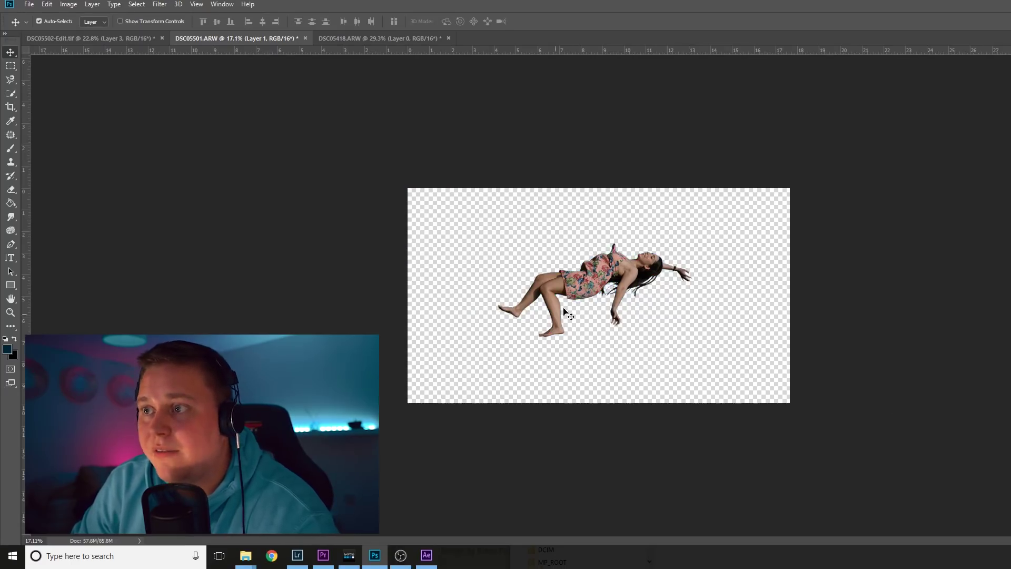
Switch to Photoshop and quick-export the isolated floating woman with transparency as a PNG.
left_click(29, 4)
mouse_move(113, 148)
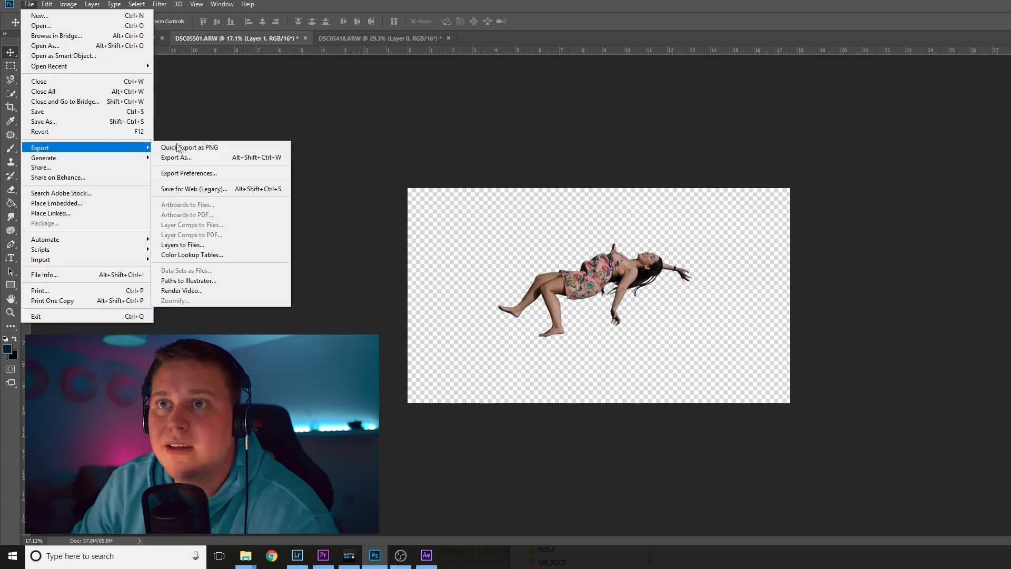
left_click(216, 150)
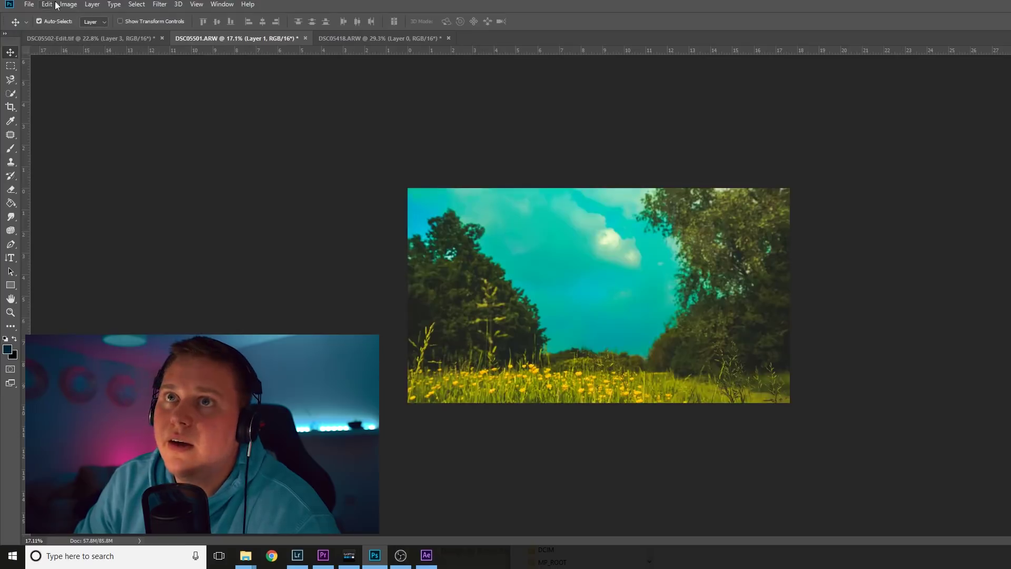
Quick-export the cleaned meadow background without the woman as a PNG.
left_click(29, 4)
mouse_move(97, 148)
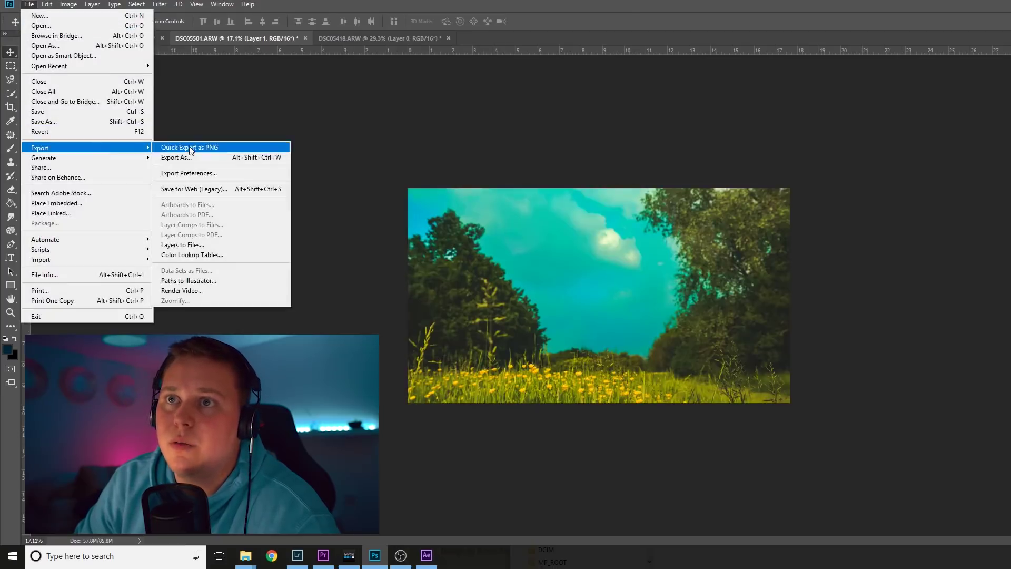
left_click(190, 148)
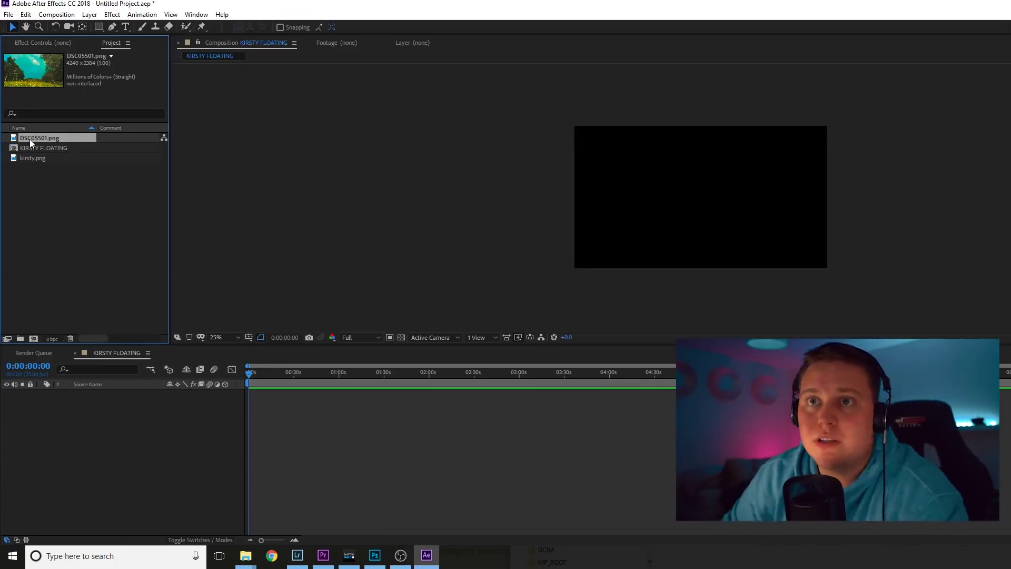
Add the DSC05501.png background to the After Effects composition and place the cut-out woman image above it.
left_click_drag(30, 139, 62, 467)
left_click_drag(33, 158, 108, 390)
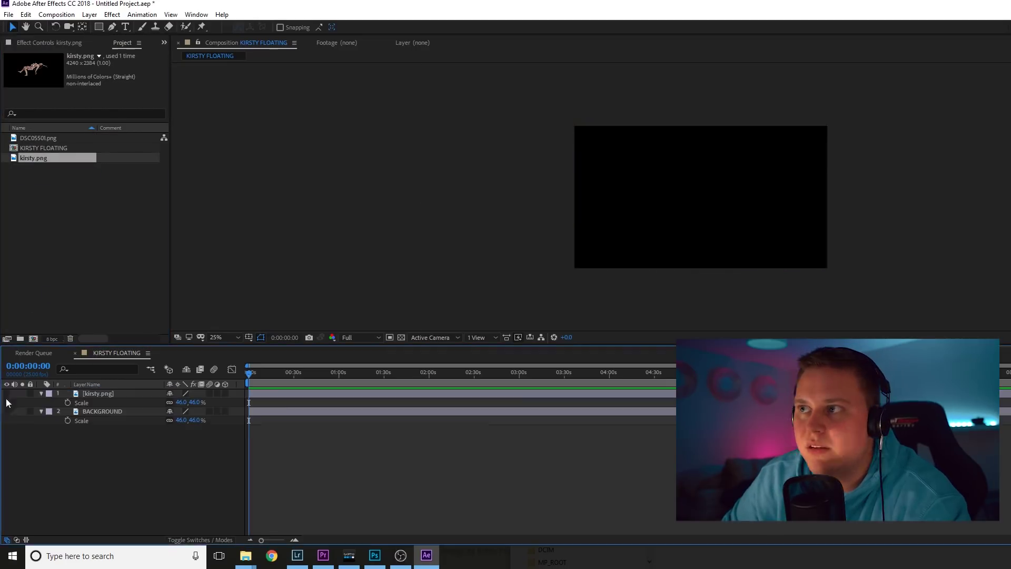
Turn on the woman and BACKGROUND layers, toggling their visibility to check each one and leaving both shown.
left_click_drag(7, 412, 8, 401)
left_click(7, 393)
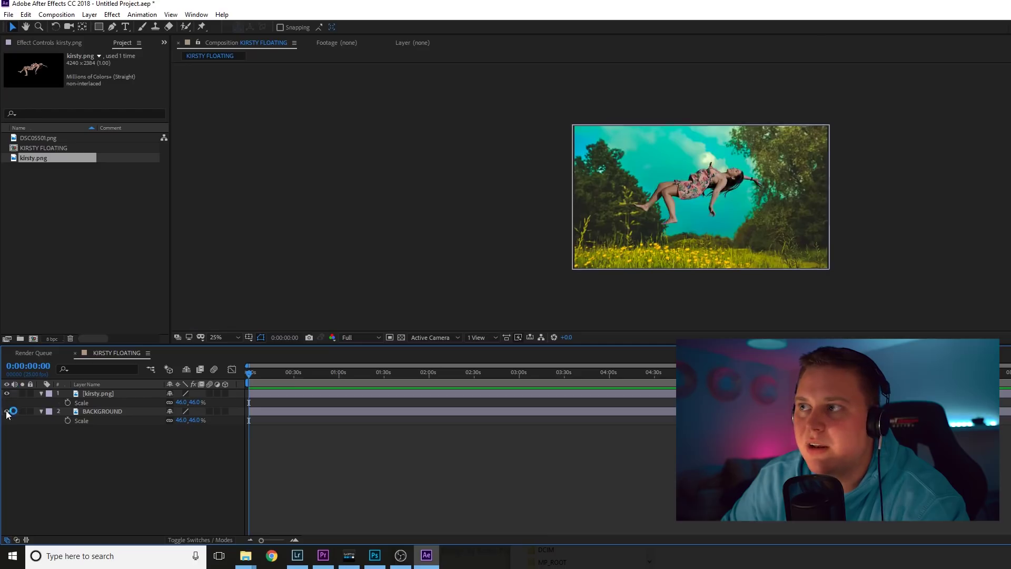
left_click(6, 411)
left_click(7, 393)
left_click(7, 411)
left_click(7, 393)
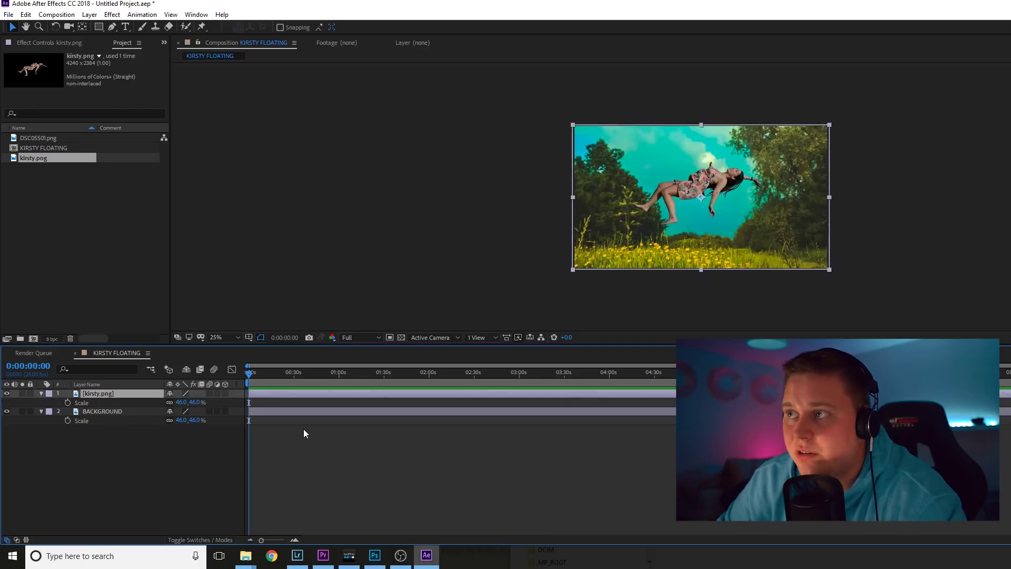
Keyframe the woman layer's position at 0:00:00:00 and raise her to 960, 410.
left_click(152, 445)
left_click(111, 394)
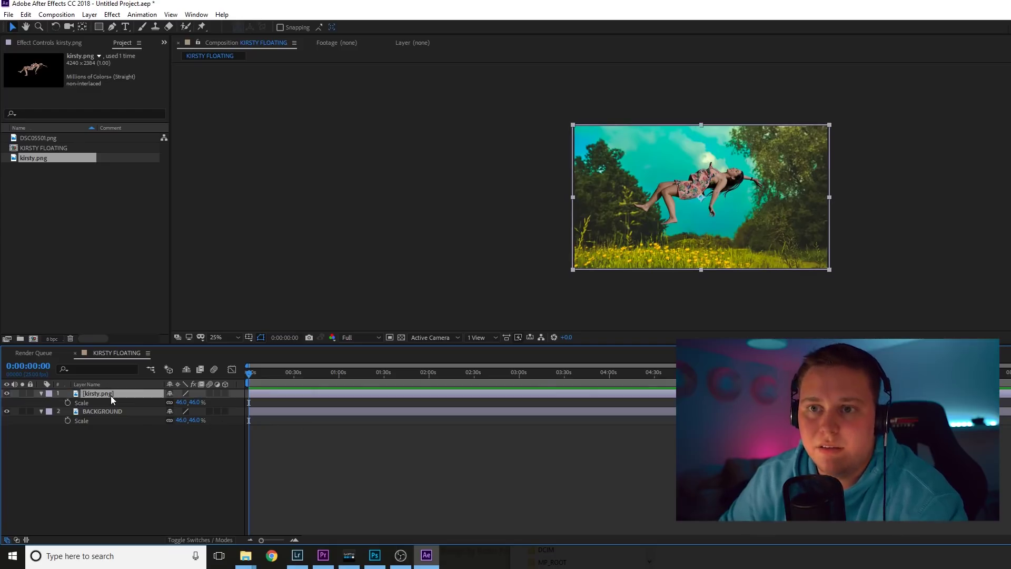
key("p")
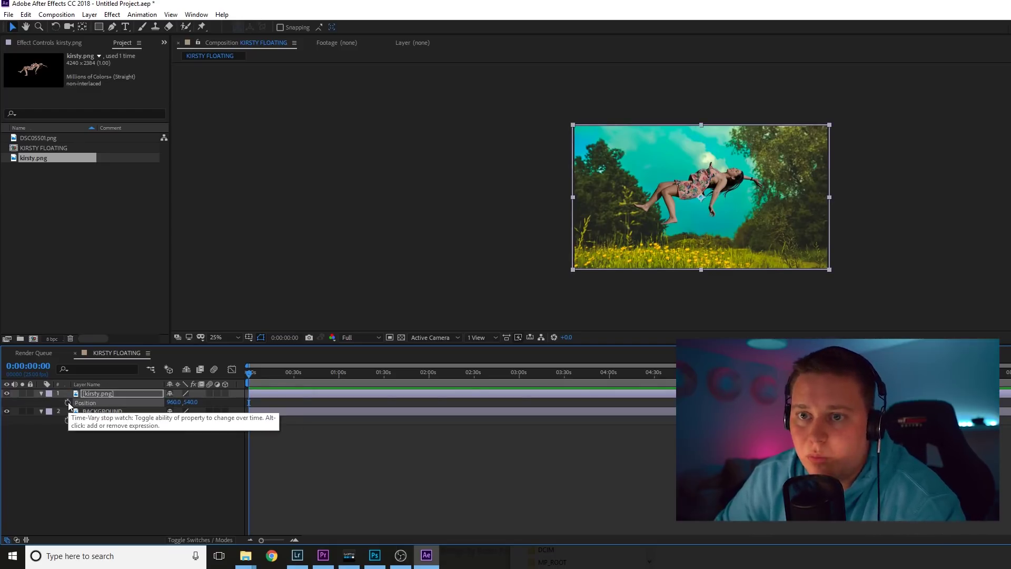
left_click(68, 402)
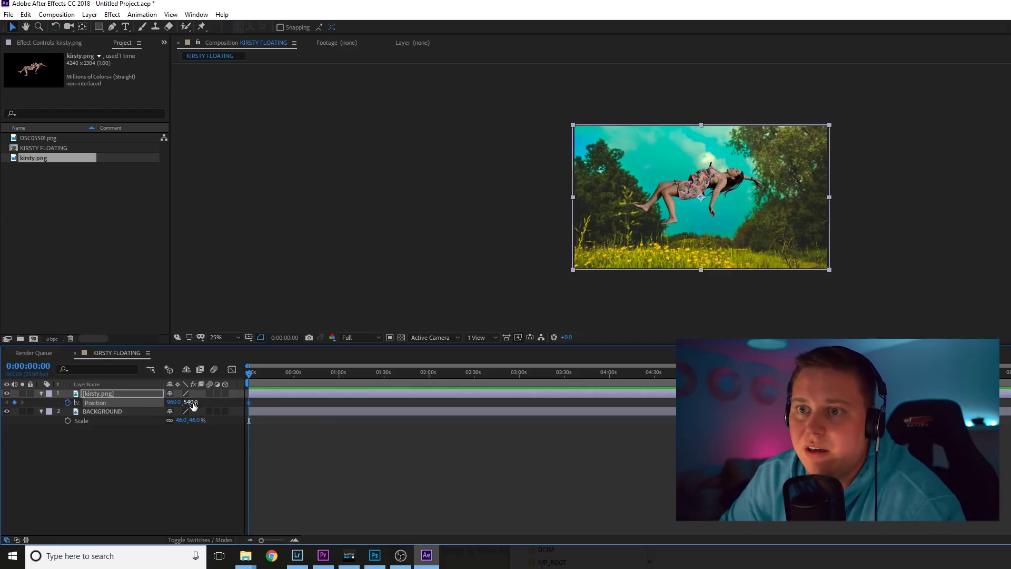
left_click_drag(193, 403, 124, 404)
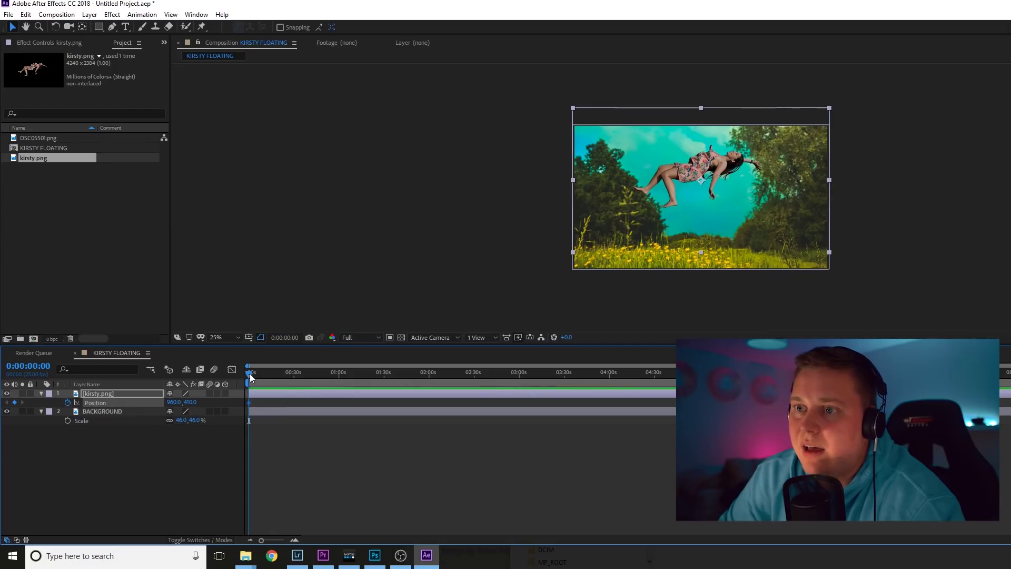
Add a second position keyframe to the woman layer at 0:00:05:24, lowering her to 960, 473.
key("equal")
key("equal")
key("equal")
key("equal")
left_click_drag(337, 375, 395, 375)
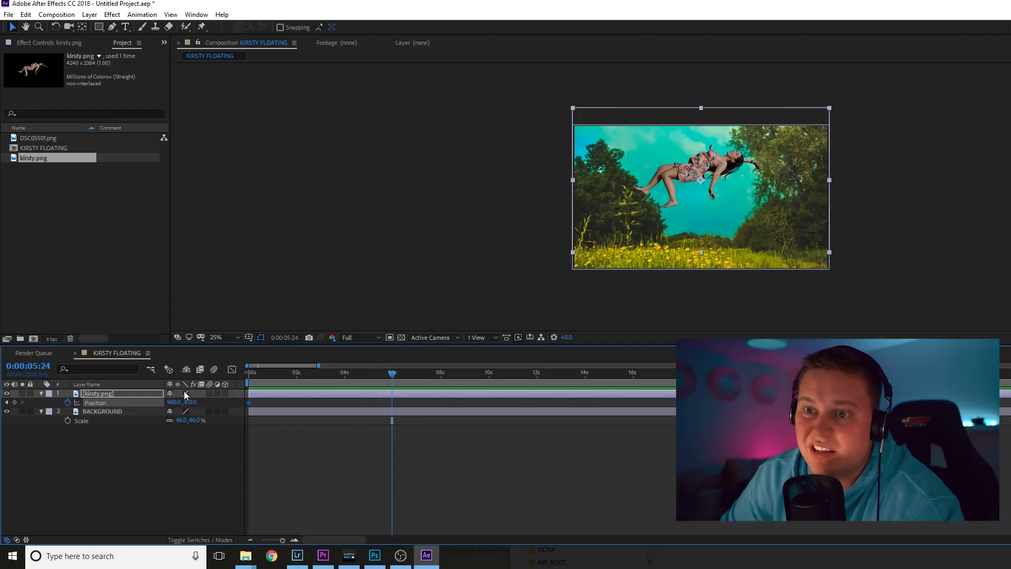
left_click_drag(194, 402, 243, 383)
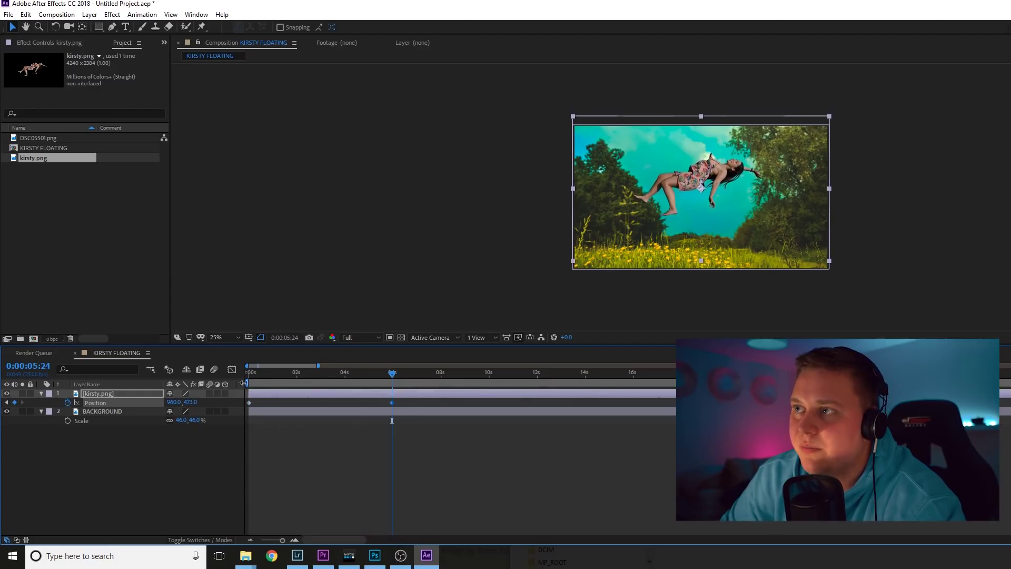
left_click(452, 436)
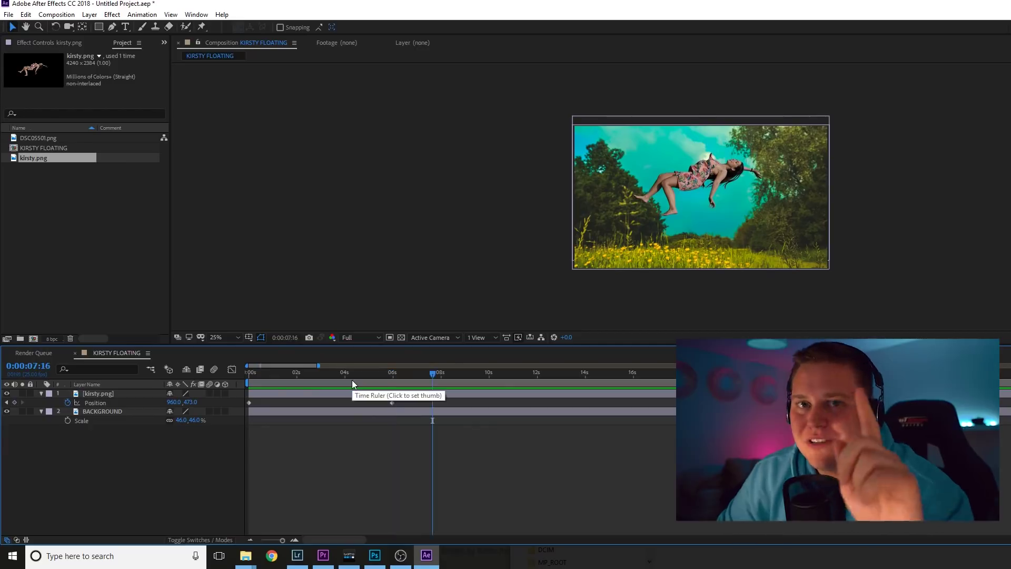
At 0:00:00:00, place puppet pins on the woman's head, shoulder, hanging hand, front knee and both feet.
left_click(325, 392)
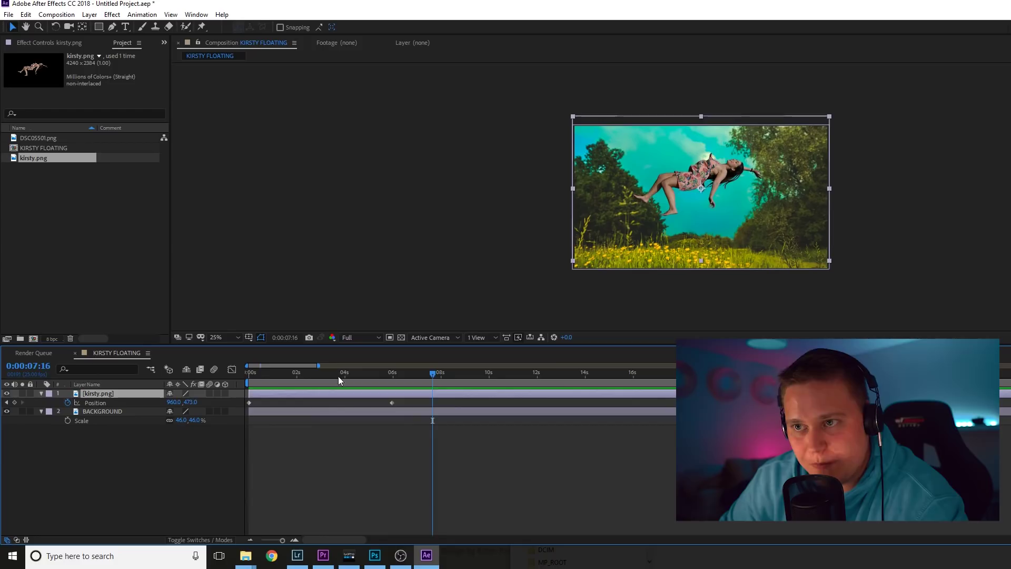
left_click(267, 374)
left_click_drag(268, 375, 237, 381)
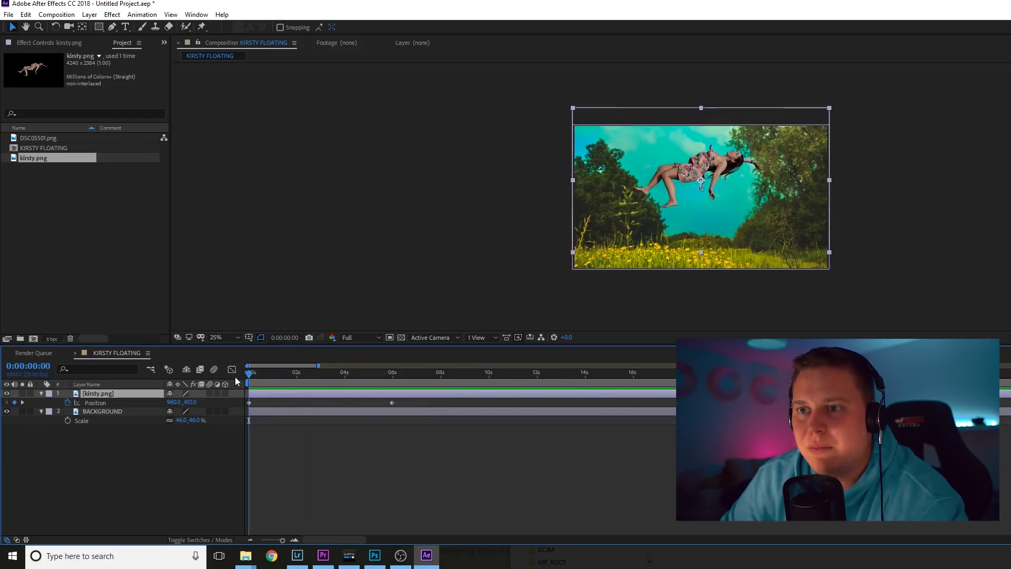
left_click(202, 27)
scroll(694, 130, "up", 1)
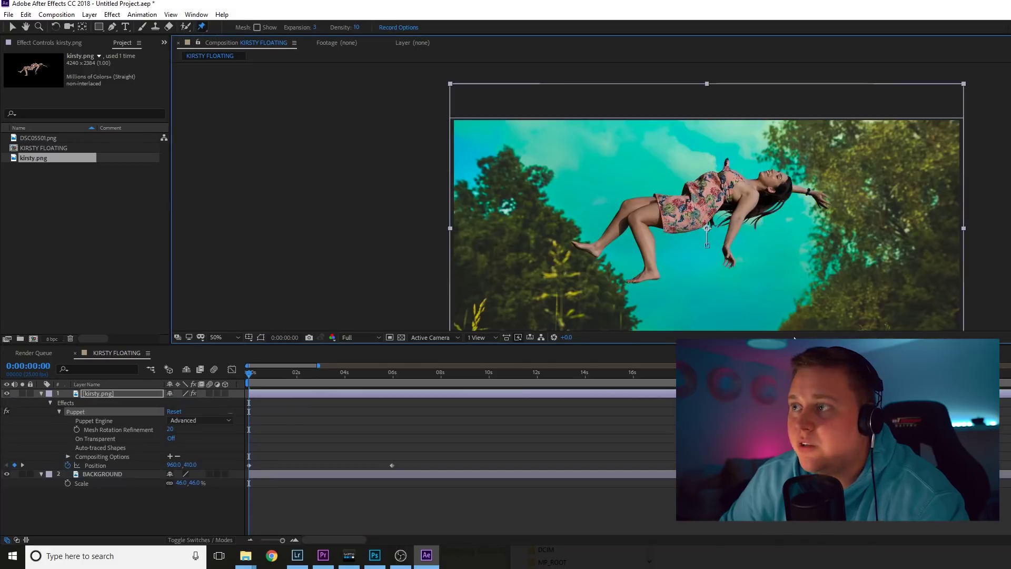
left_click(637, 217)
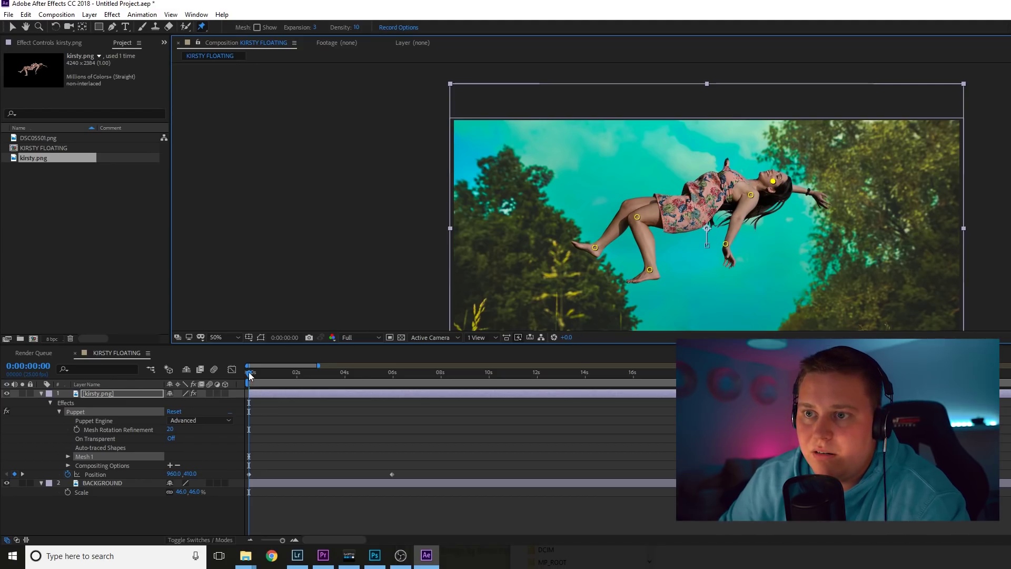
At 0:00:06:02, nudge the woman's head puppet pin slightly upward.
left_click_drag(249, 372, 395, 373)
key("v")
left_click_drag(775, 202, 772, 196)
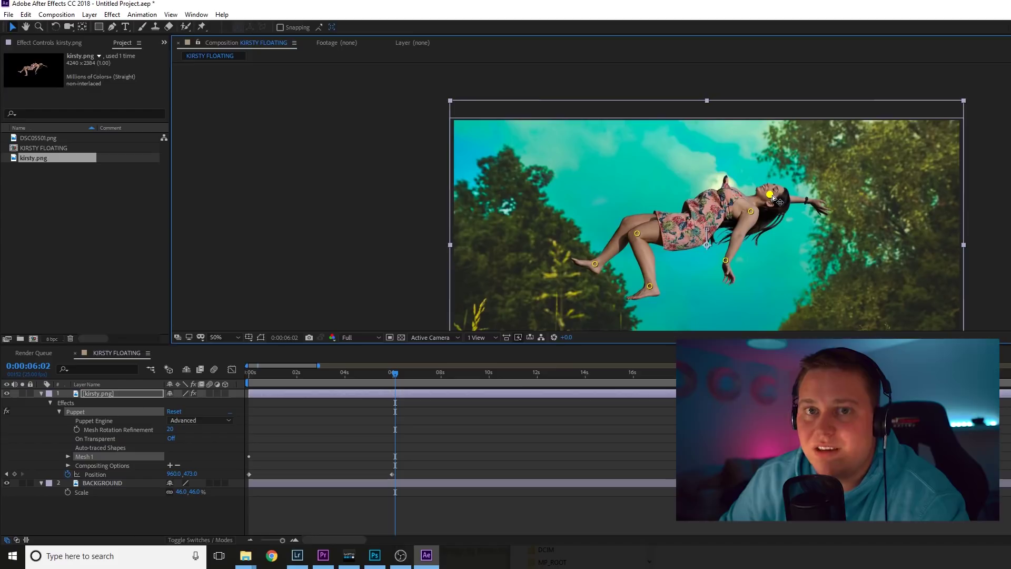
Try pulling the head pin far toward the knees and raising the front knee pin, undoing each move.
left_click_drag(772, 198, 653, 164)
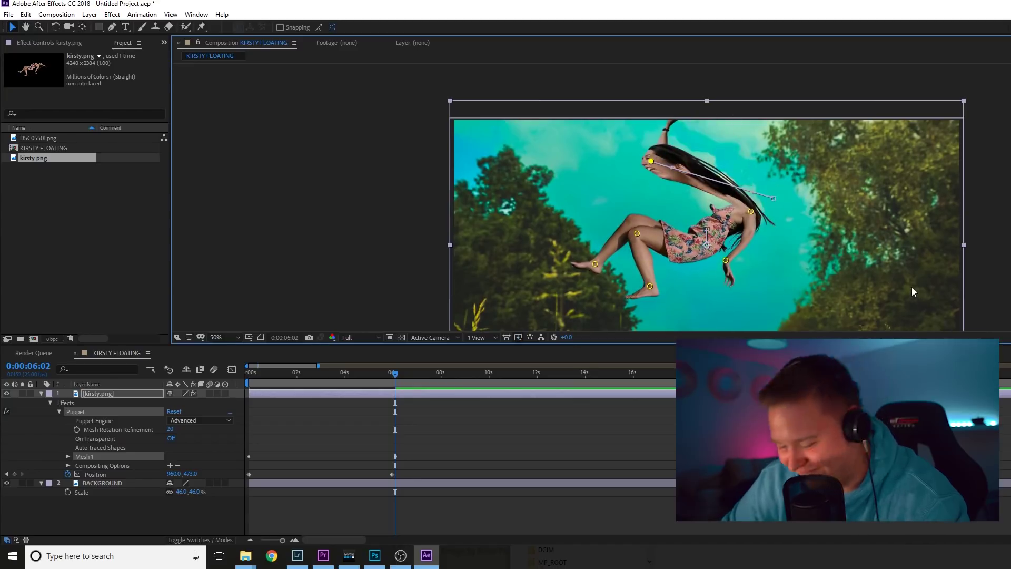
key("ctrl+z")
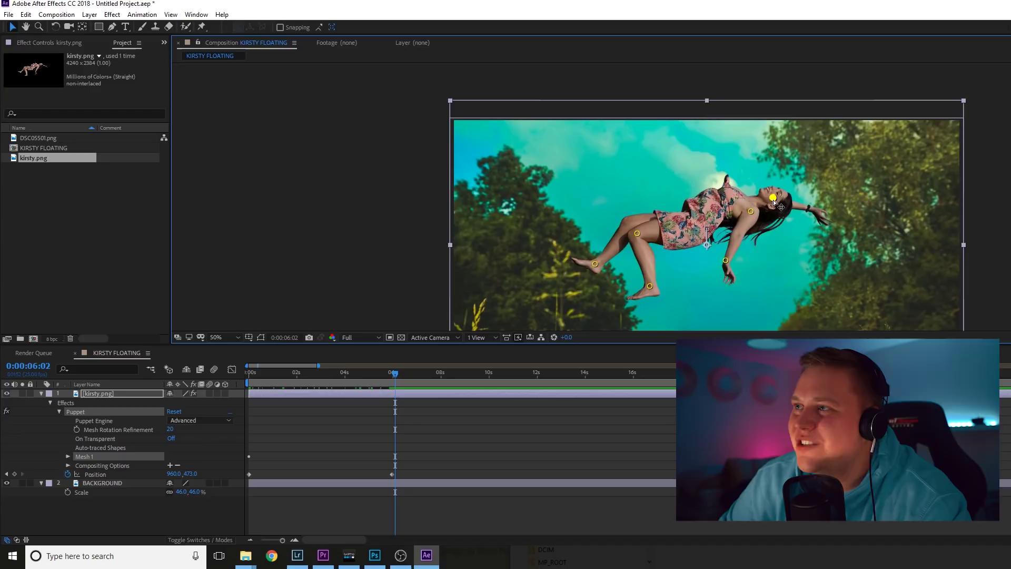
left_click_drag(637, 233, 634, 222)
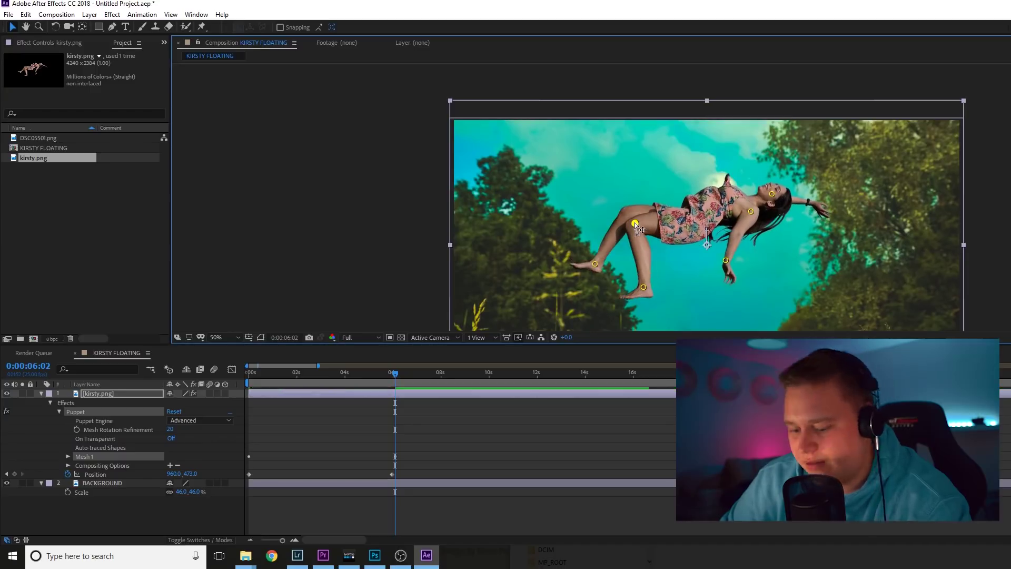
key("ctrl+z")
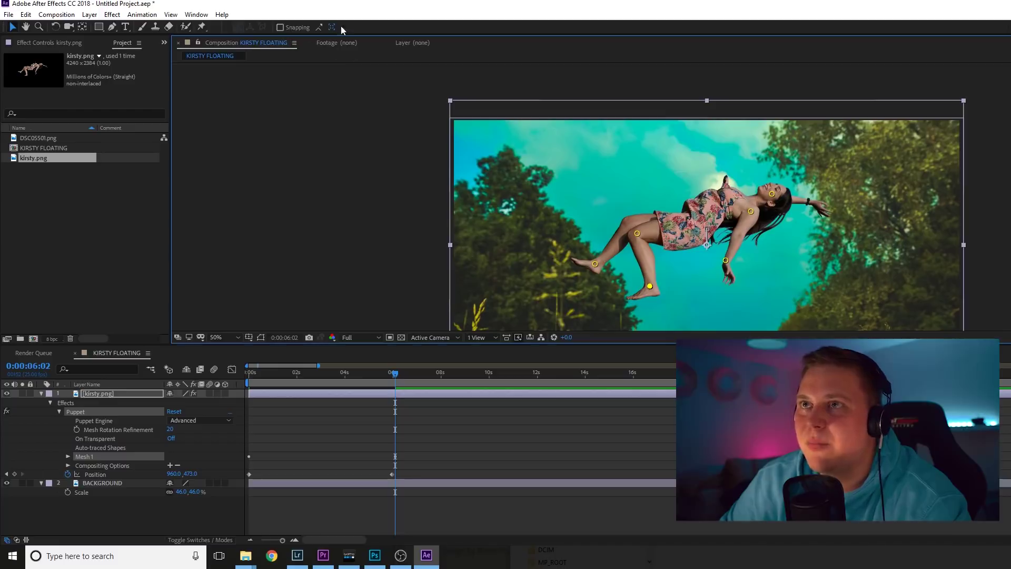
Add puppet pins on the woman's torso and other knee, and shift her hanging hand's pin slightly toward the legs.
left_click(199, 28)
left_click(704, 214)
left_click_drag(725, 260, 715, 258)
left_click_drag(606, 236, 605, 231)
left_click_drag(335, 328, 330, 325)
left_click(372, 279)
Play the floating animation from the start several times to check the body and limb movement.
key("space")
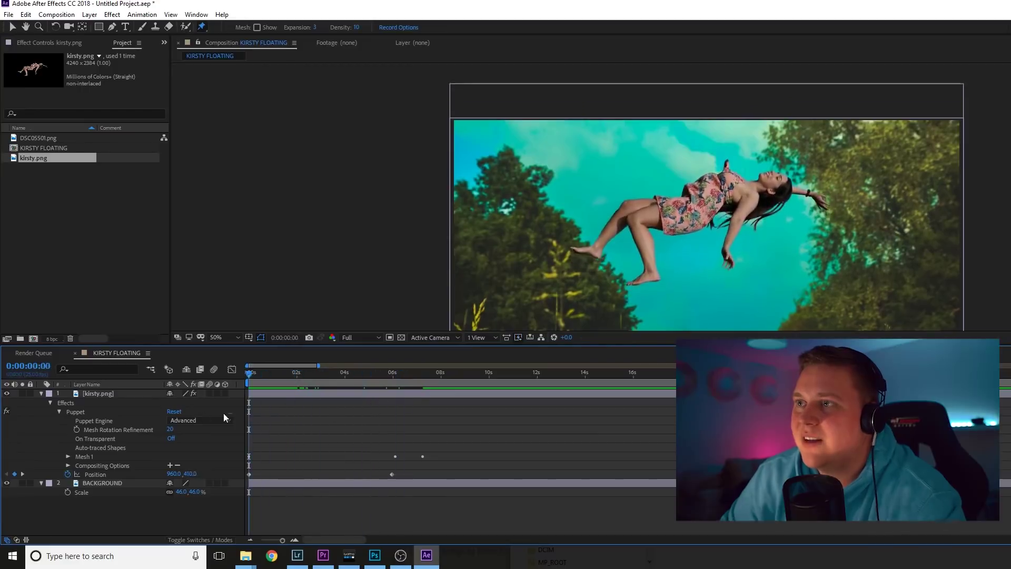
key("space")
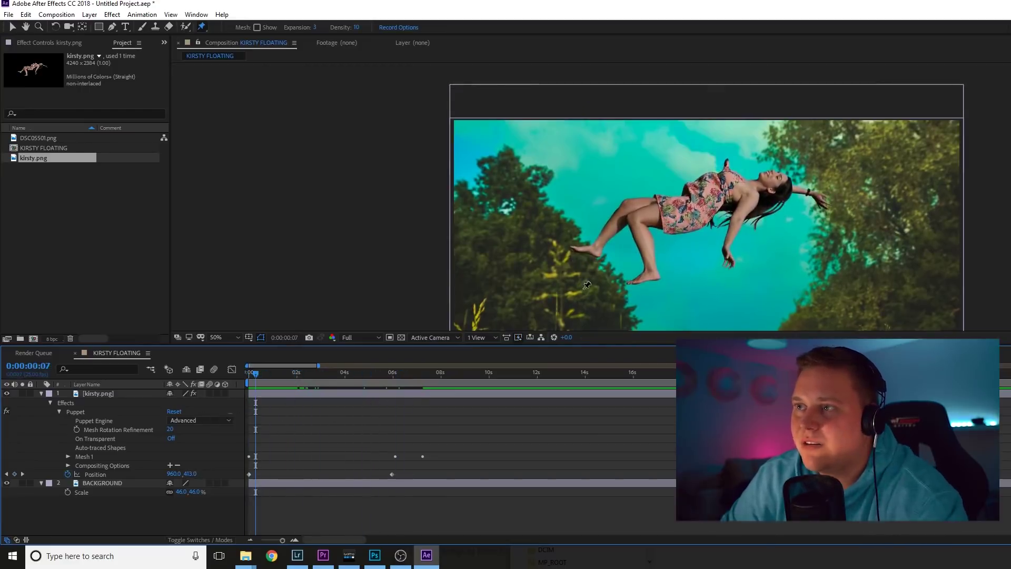
left_click_drag(253, 374, 248, 374)
key("space")
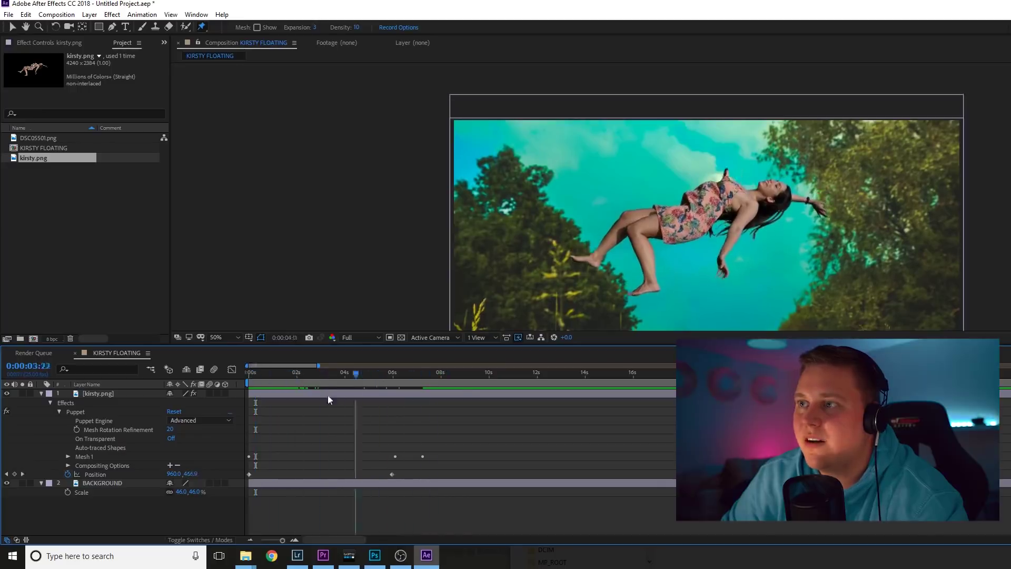
key("space")
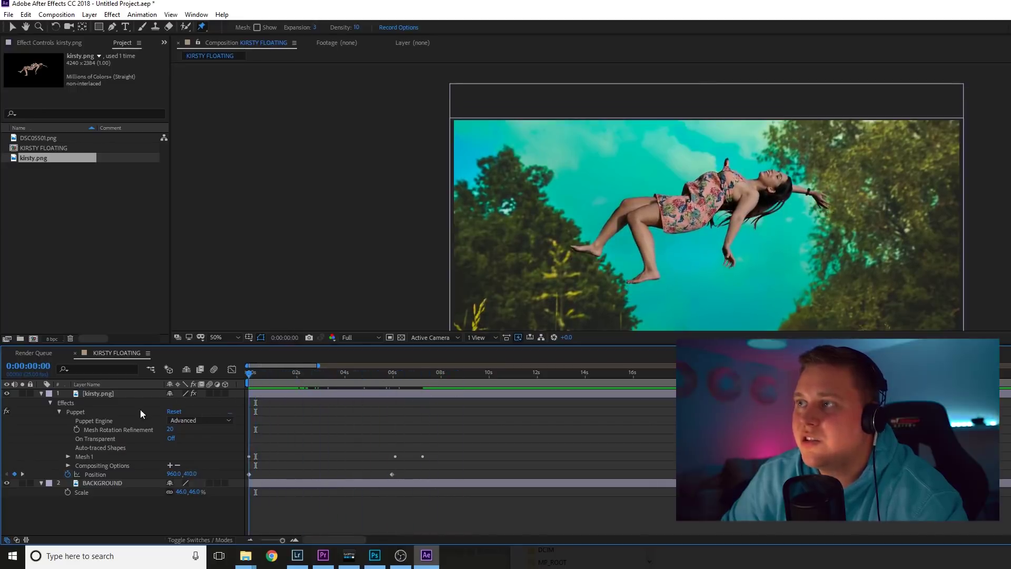
key("space")
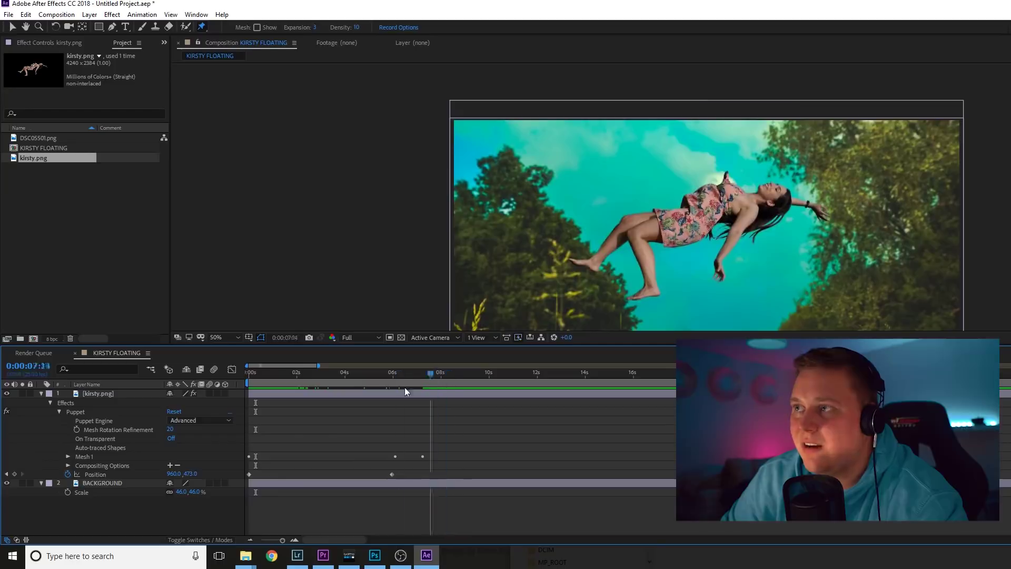
key("space")
Select the woman layer's Puppet mesh to show its pins and preview the motion from 0:00:00:00.
left_click_drag(248, 419, 396, 406)
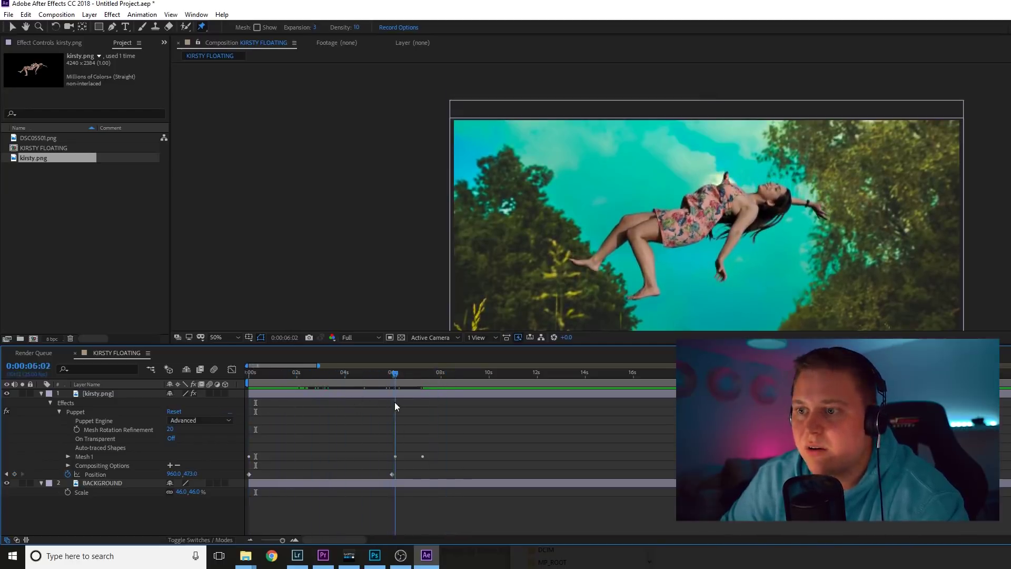
left_click(400, 394)
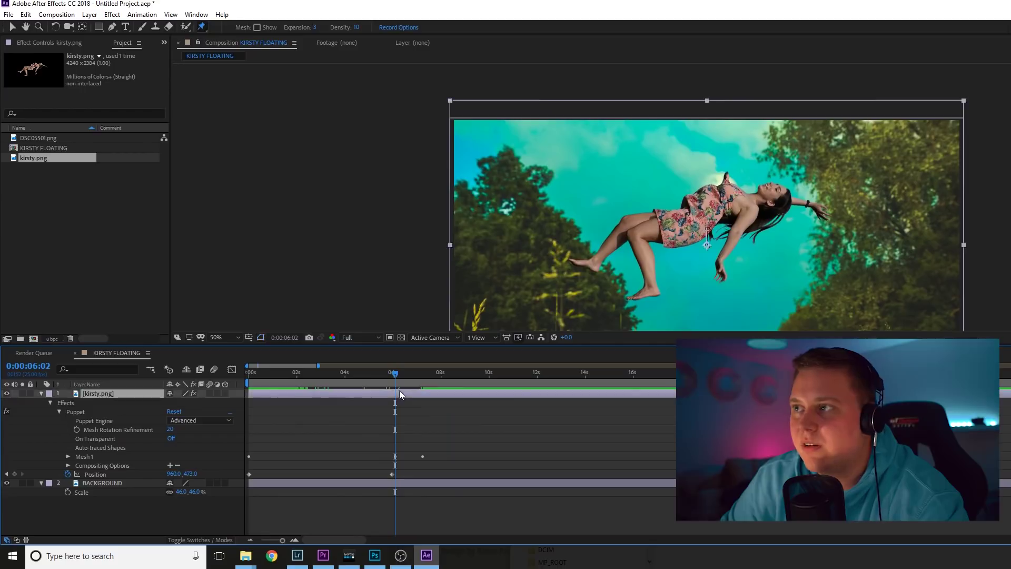
left_click(75, 412)
left_click(85, 457)
key("Home")
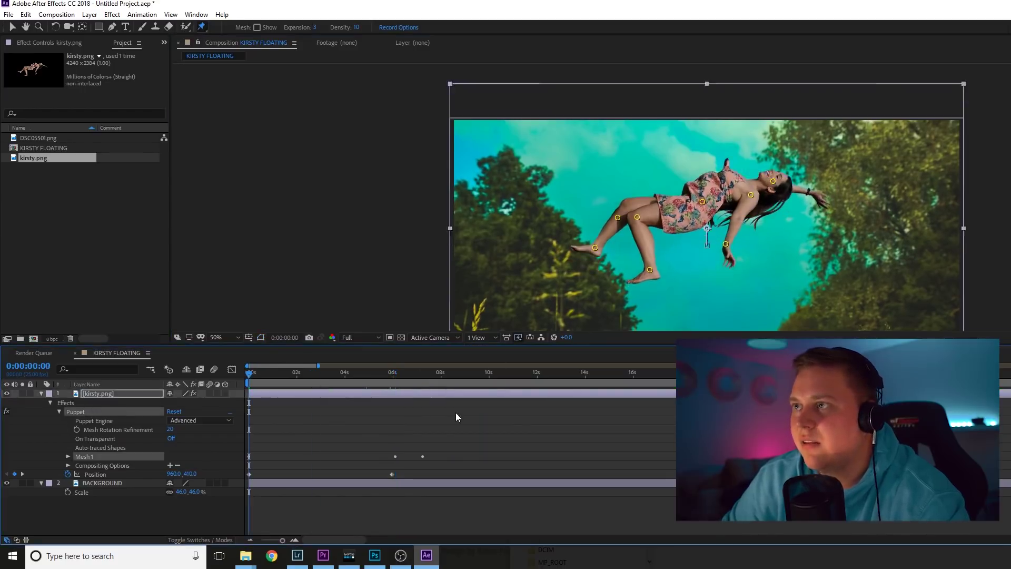
key("space")
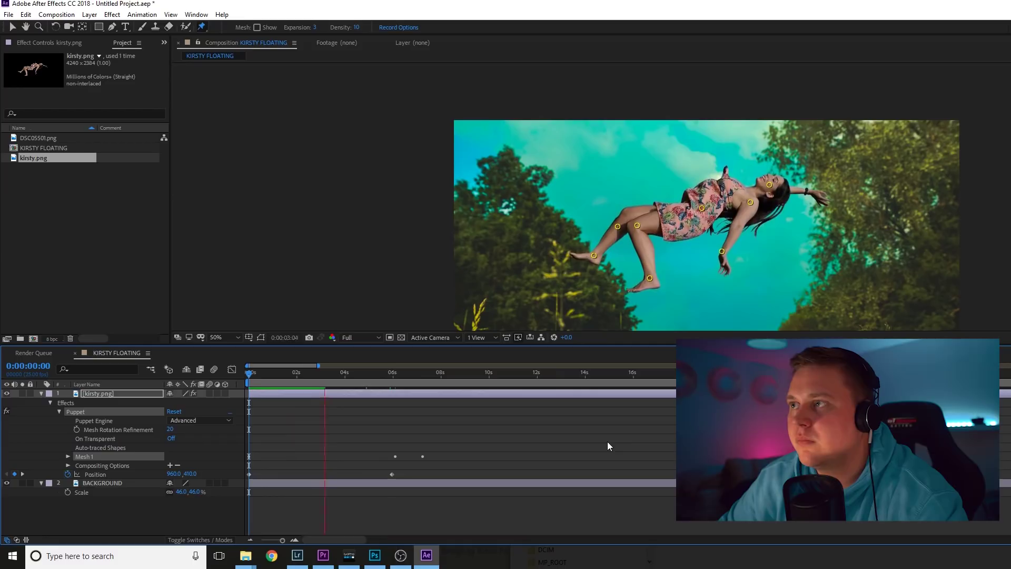
key("space")
Enlarge the composition viewing area with the frame at 50% and play the animation from the start.
key("comma")
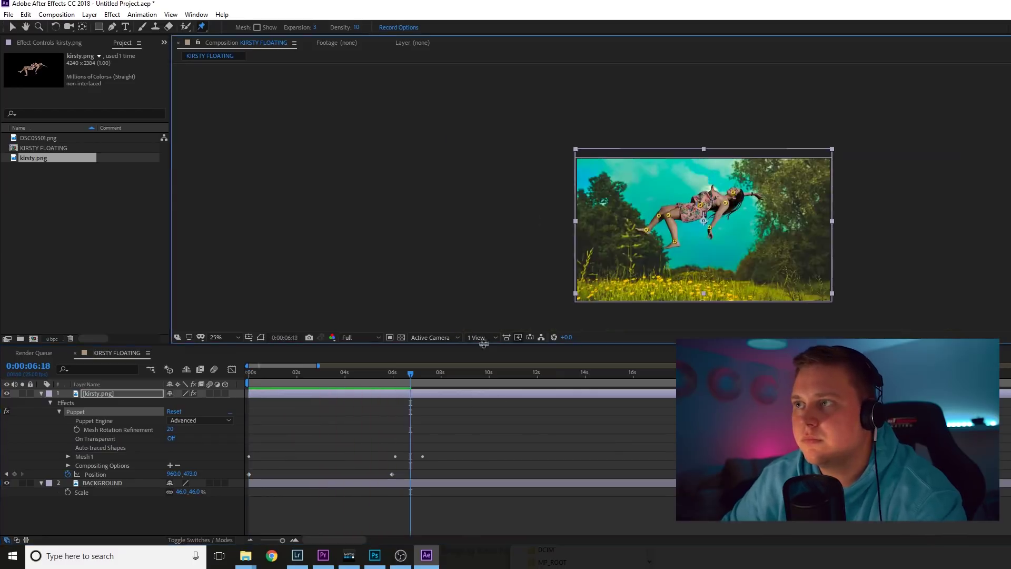
key("period")
left_click_drag(483, 344, 483, 412)
key("Home")
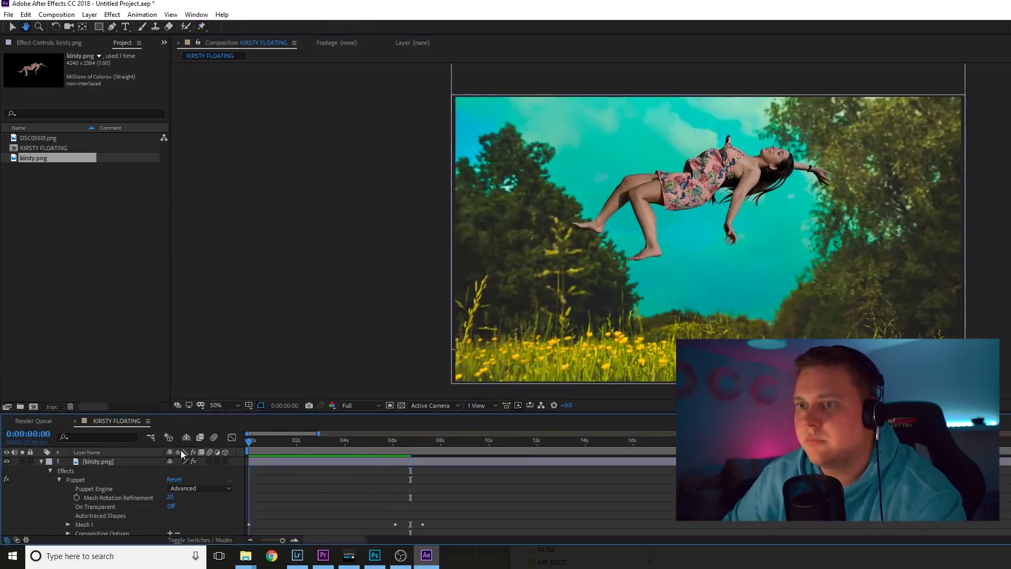
left_click(276, 288)
key("space")
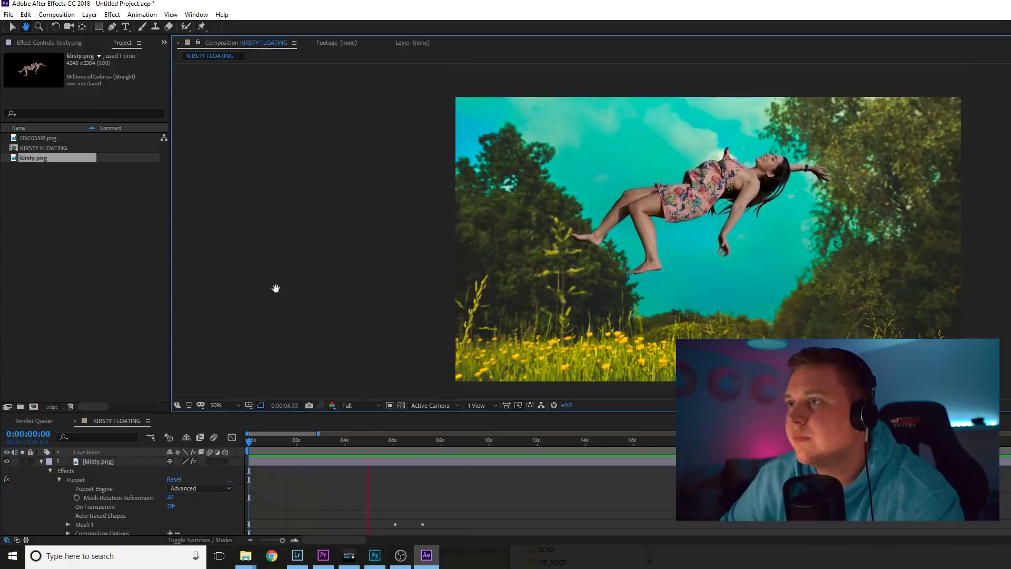